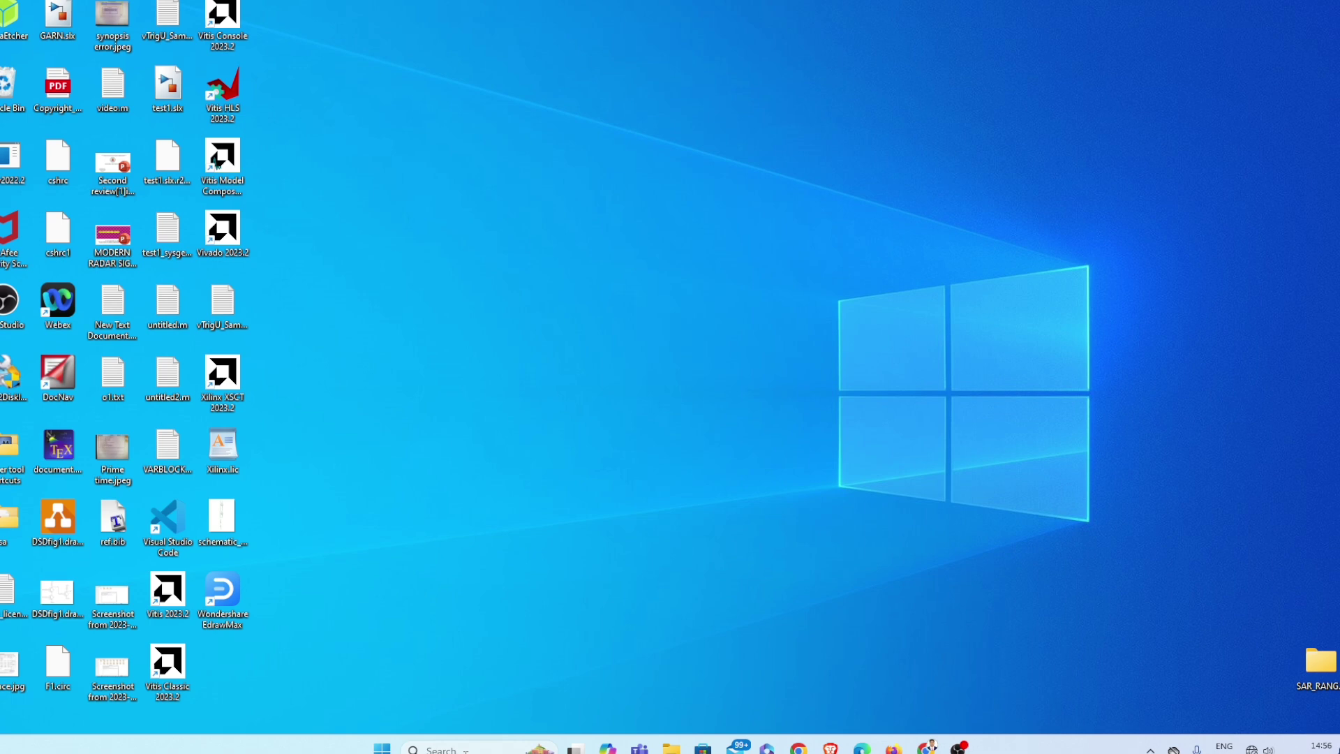
# Step: Open Control Panel's Network and Sharing Center and show the Ethernet connection status
pyautogui.click(382, 749)
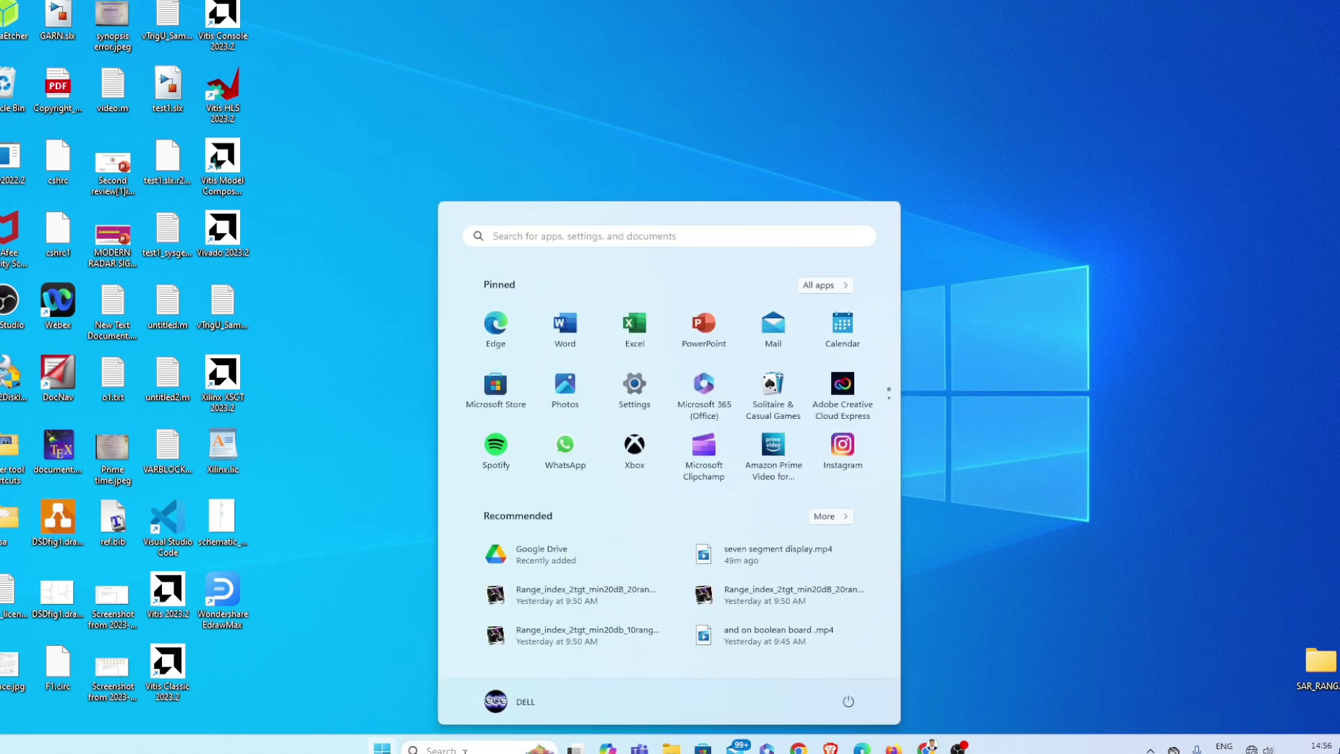
pyautogui.click(440, 750)
pyautogui.write('contr')
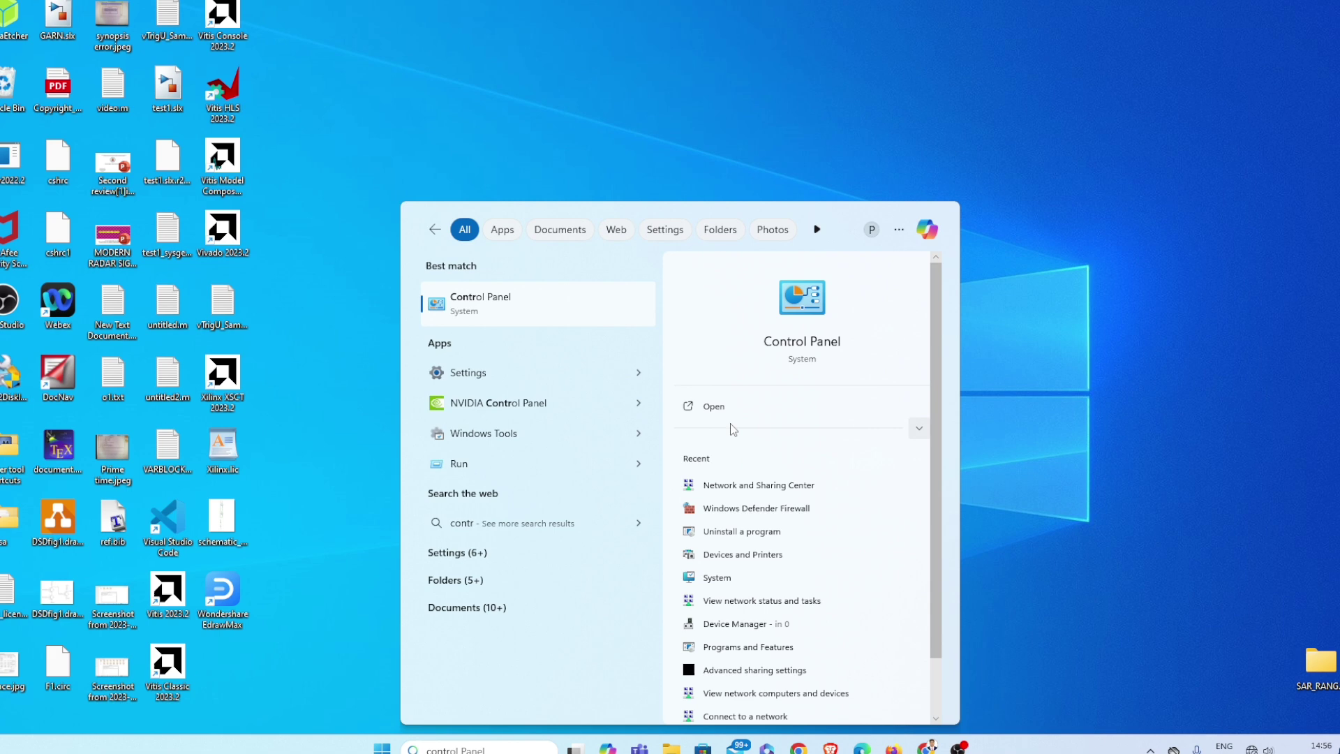
pyautogui.click(708, 407)
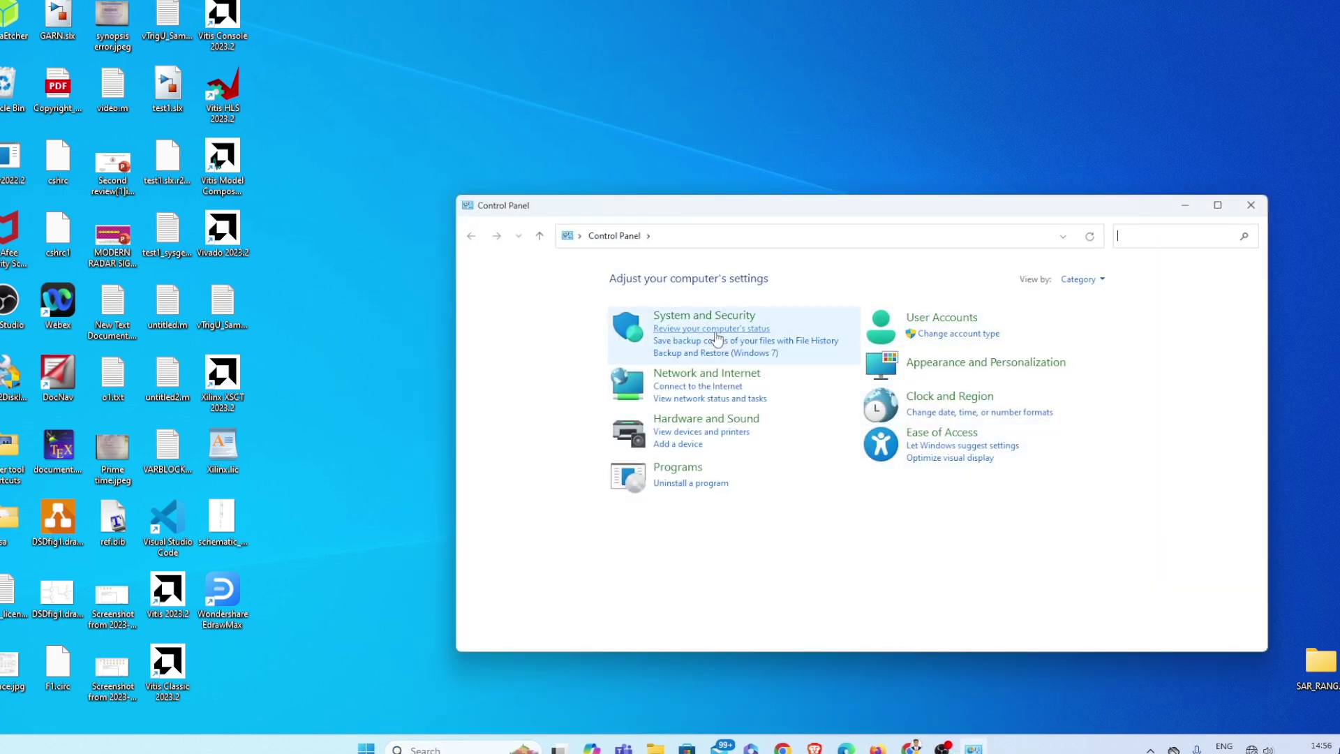
pyautogui.click(712, 379)
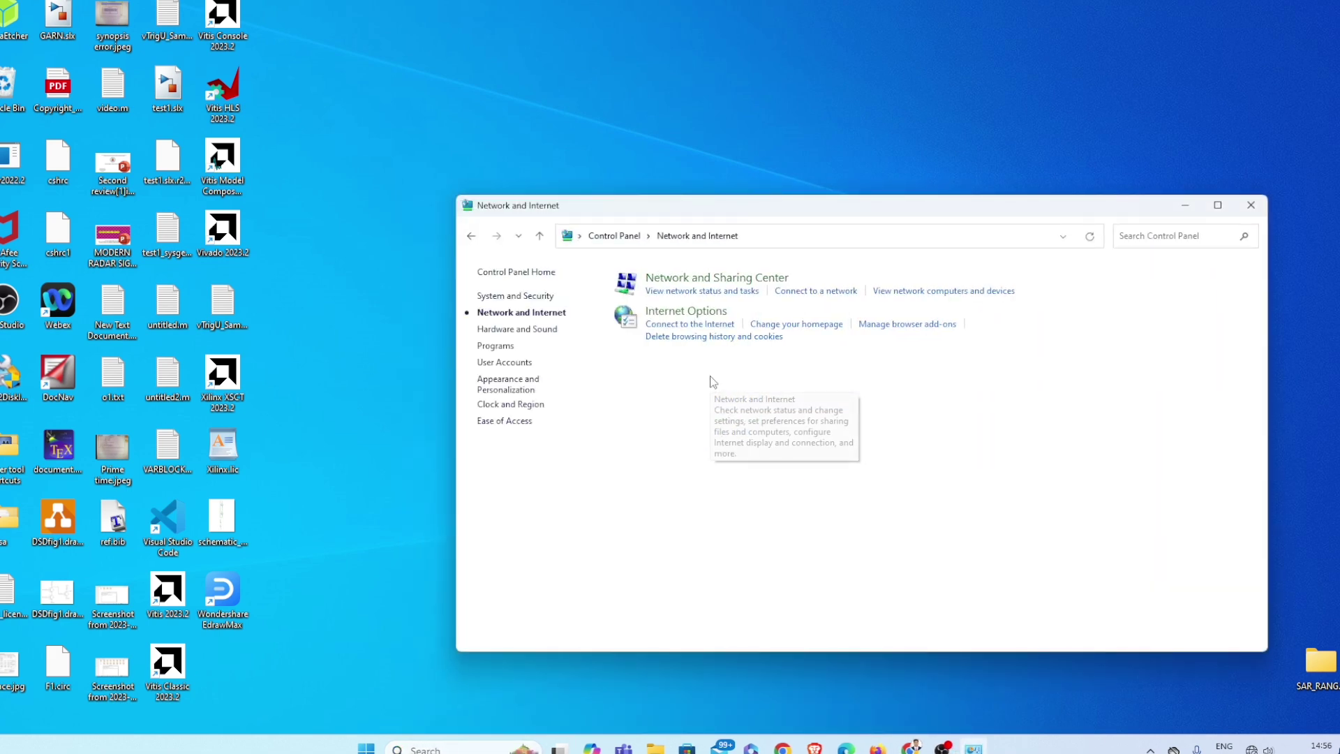
pyautogui.click(699, 291)
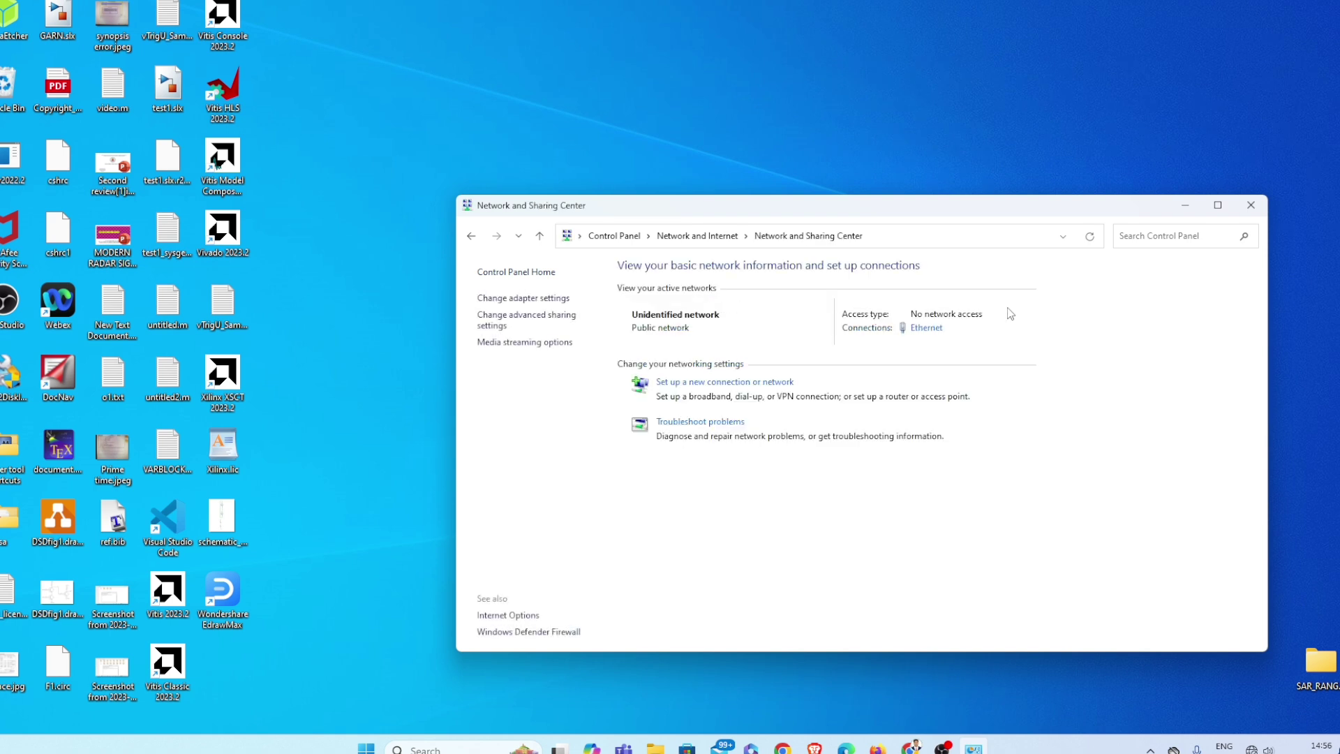
pyautogui.click(925, 329)
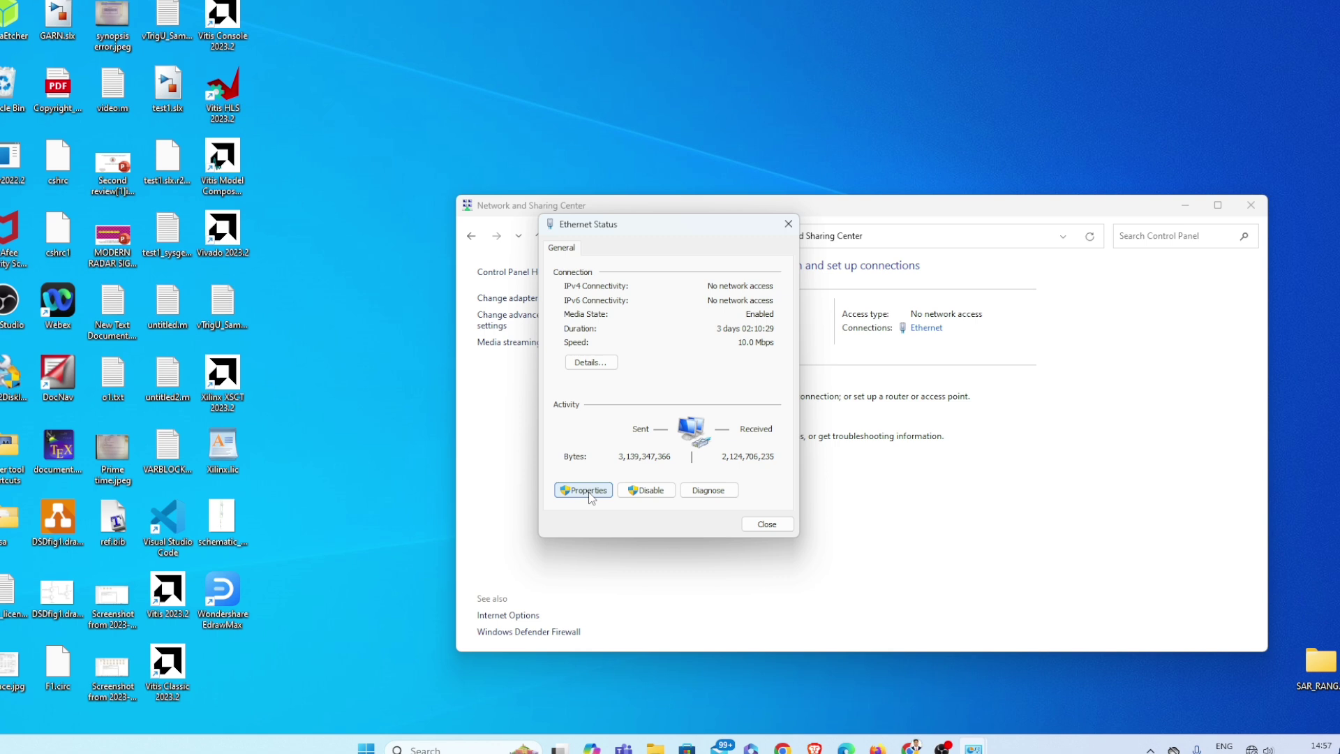
# Step: Give Ethernet static IPv4 192.168.2.1 with mask 255.255.255.0 and close the dialogs
pyautogui.press('Return')
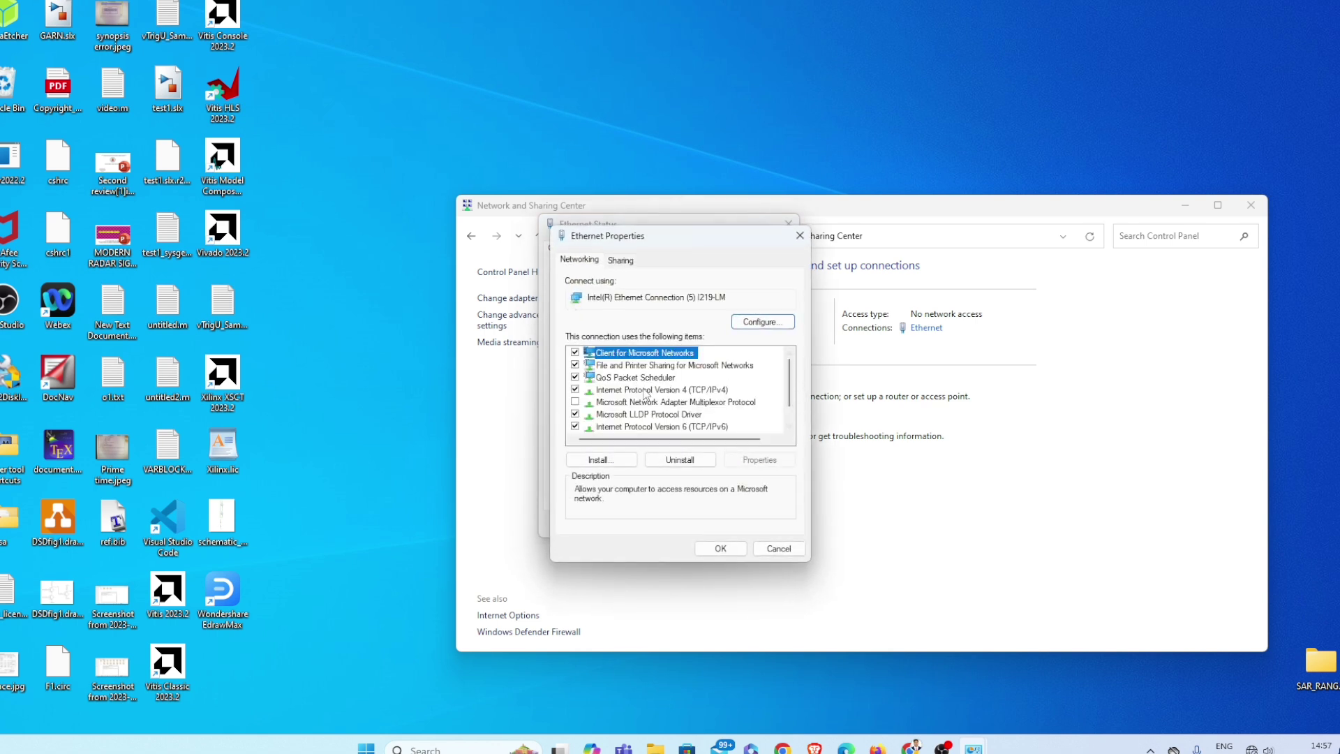
pyautogui.doubleClick(660, 391)
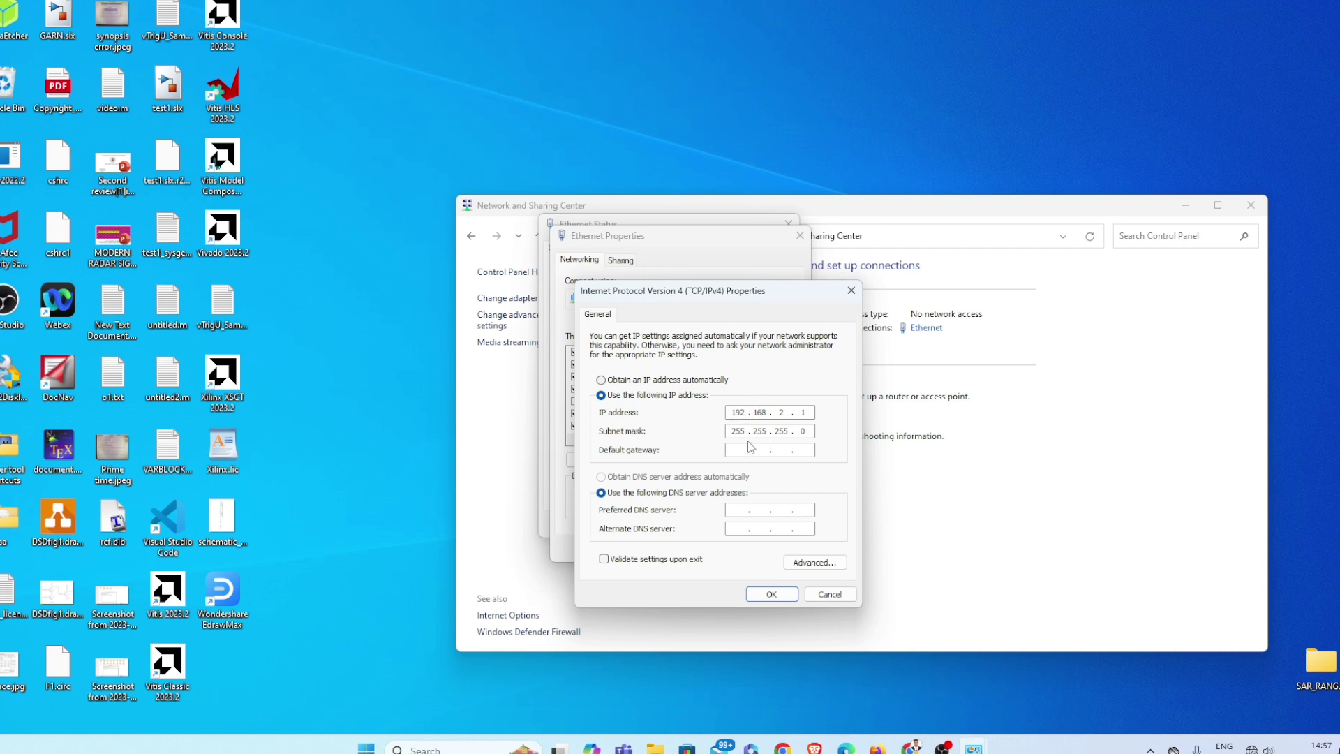
pyautogui.click(772, 594)
pyautogui.click(721, 548)
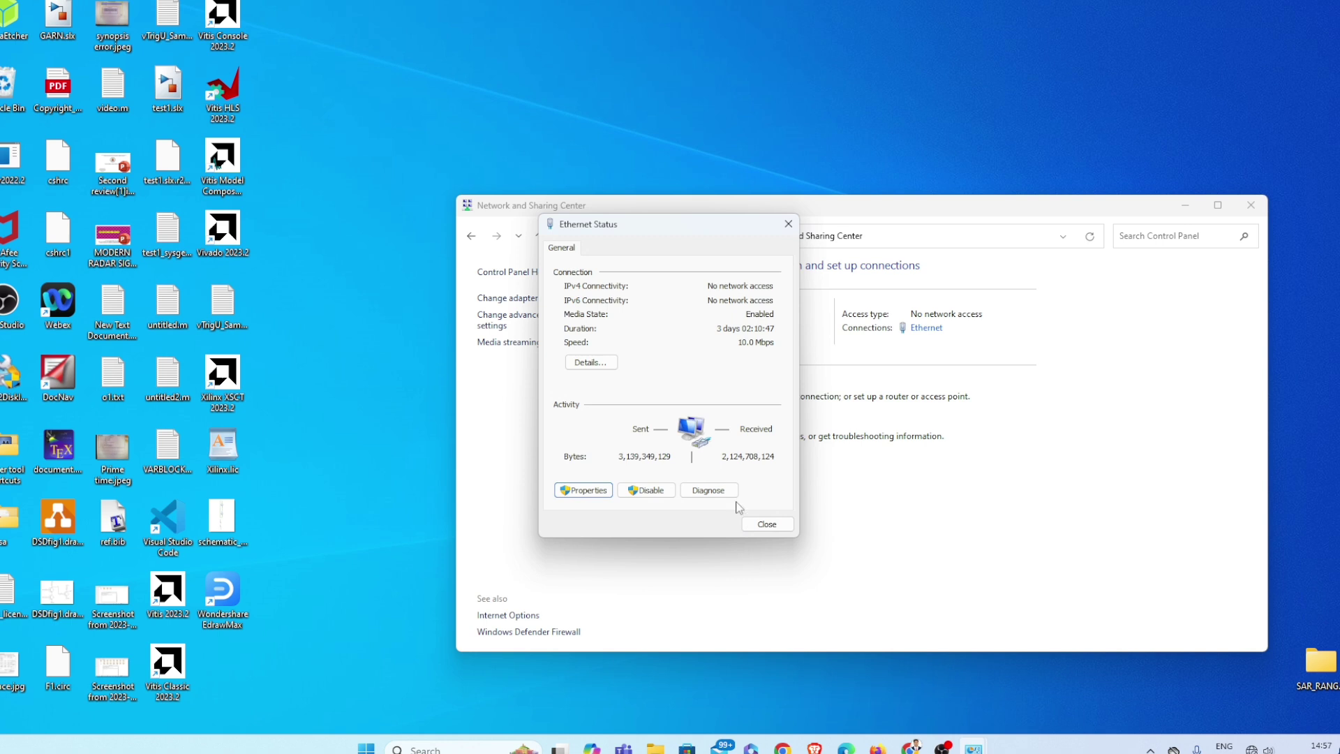
pyautogui.click(788, 225)
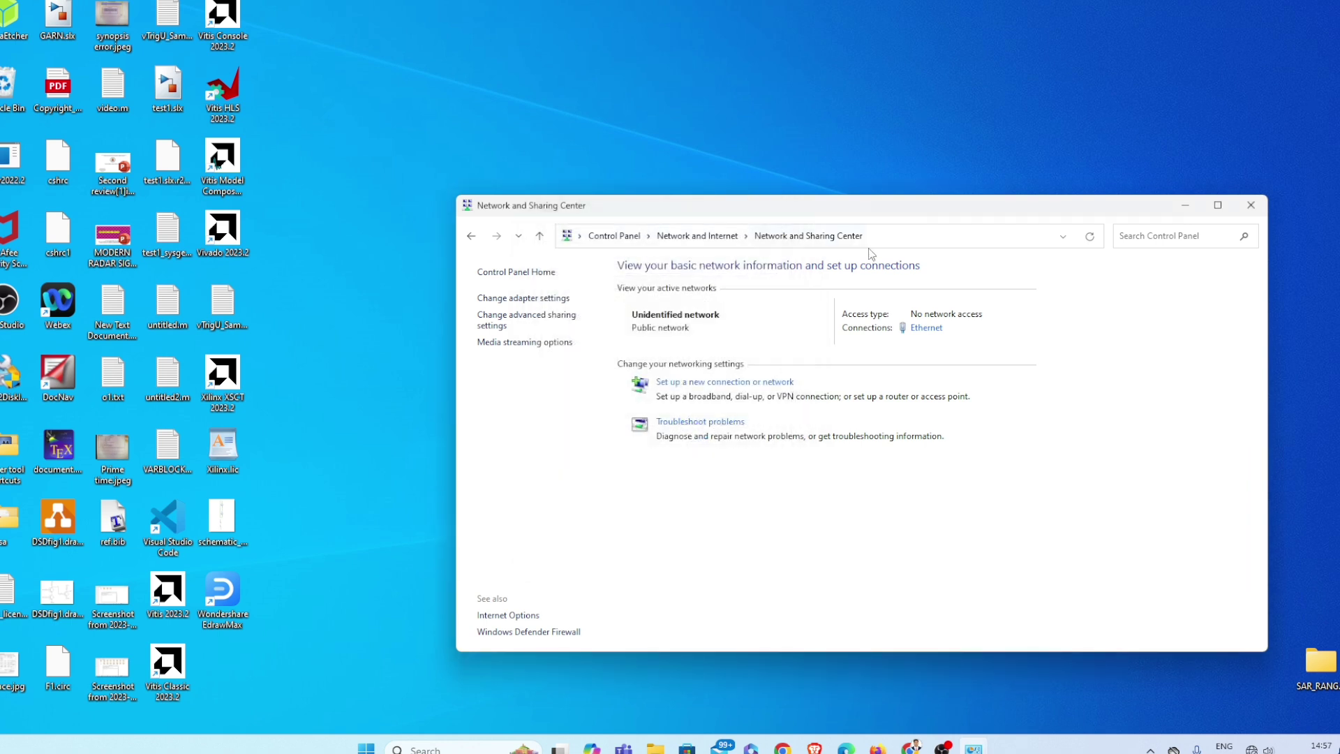
# Step: Close the network window and open a new Chrome tab for 192.168.2.99:9090
pyautogui.click(1185, 205)
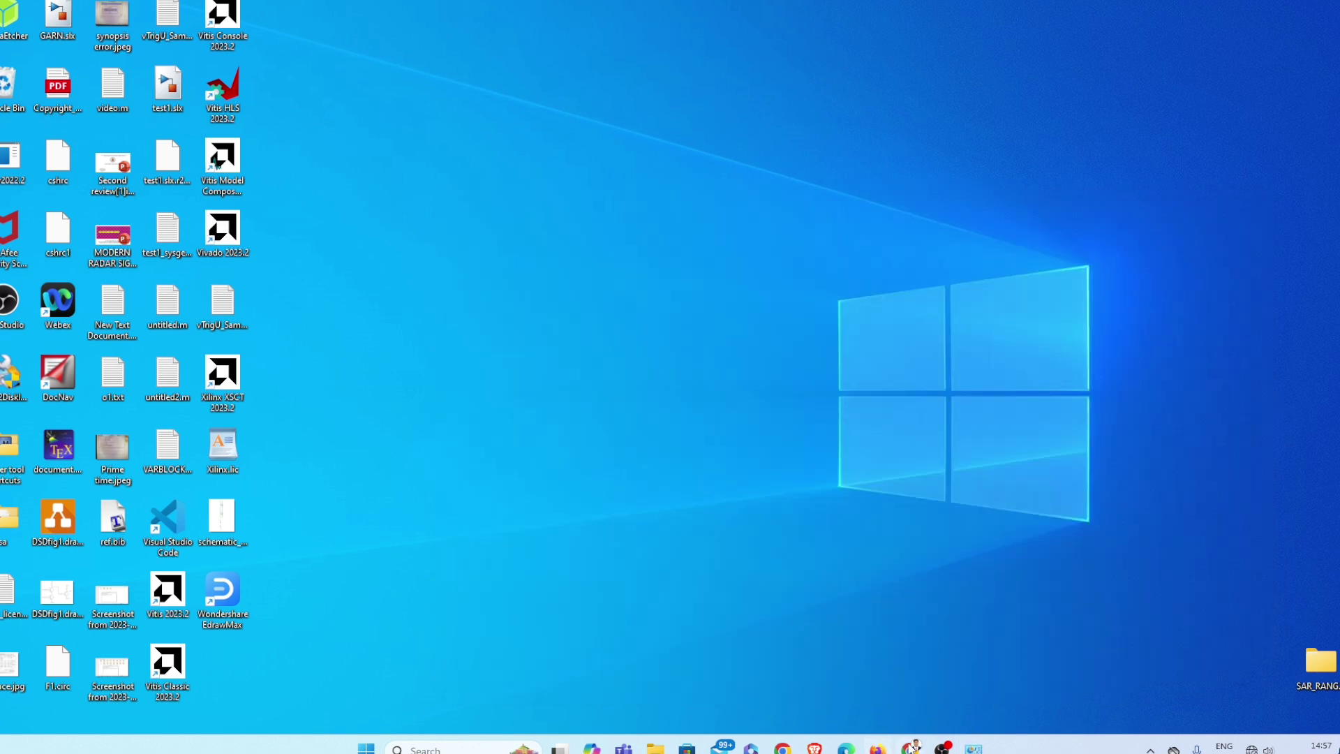
pyautogui.click(914, 745)
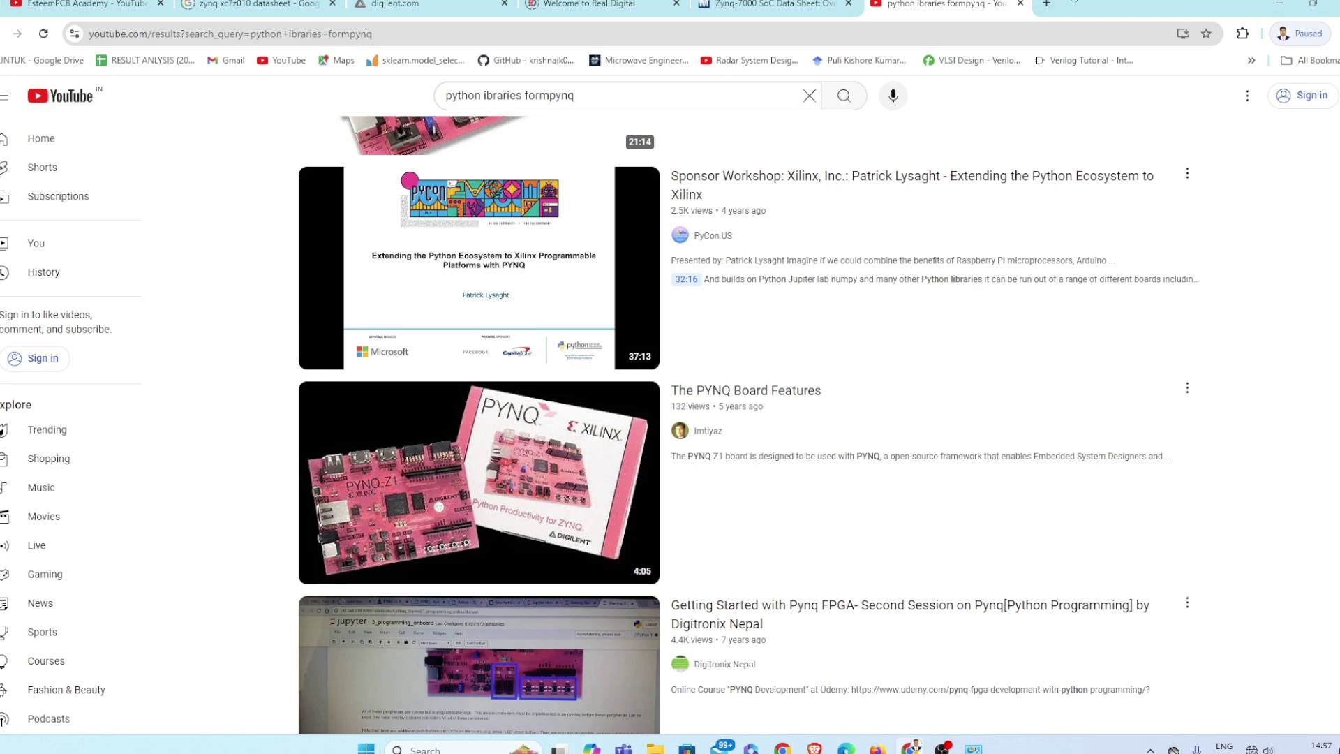
pyautogui.click(1046, 4)
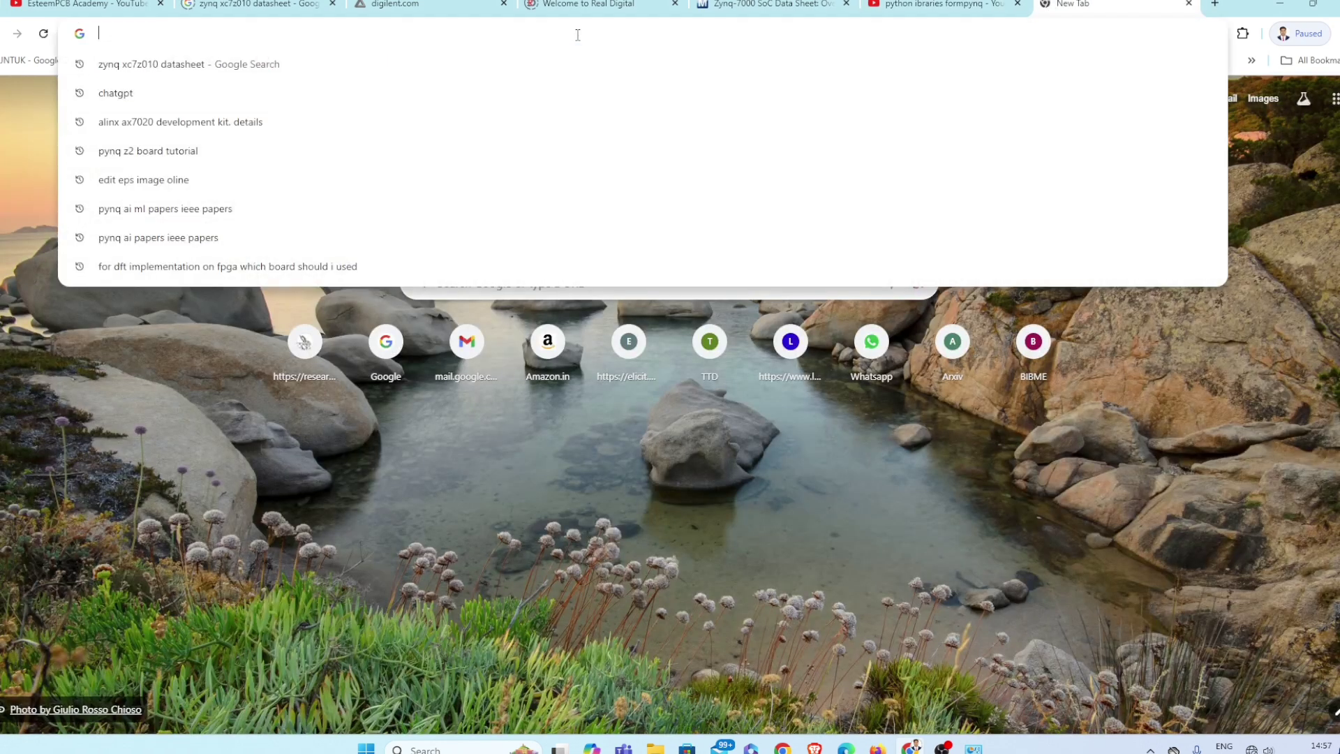
pyautogui.write('192')
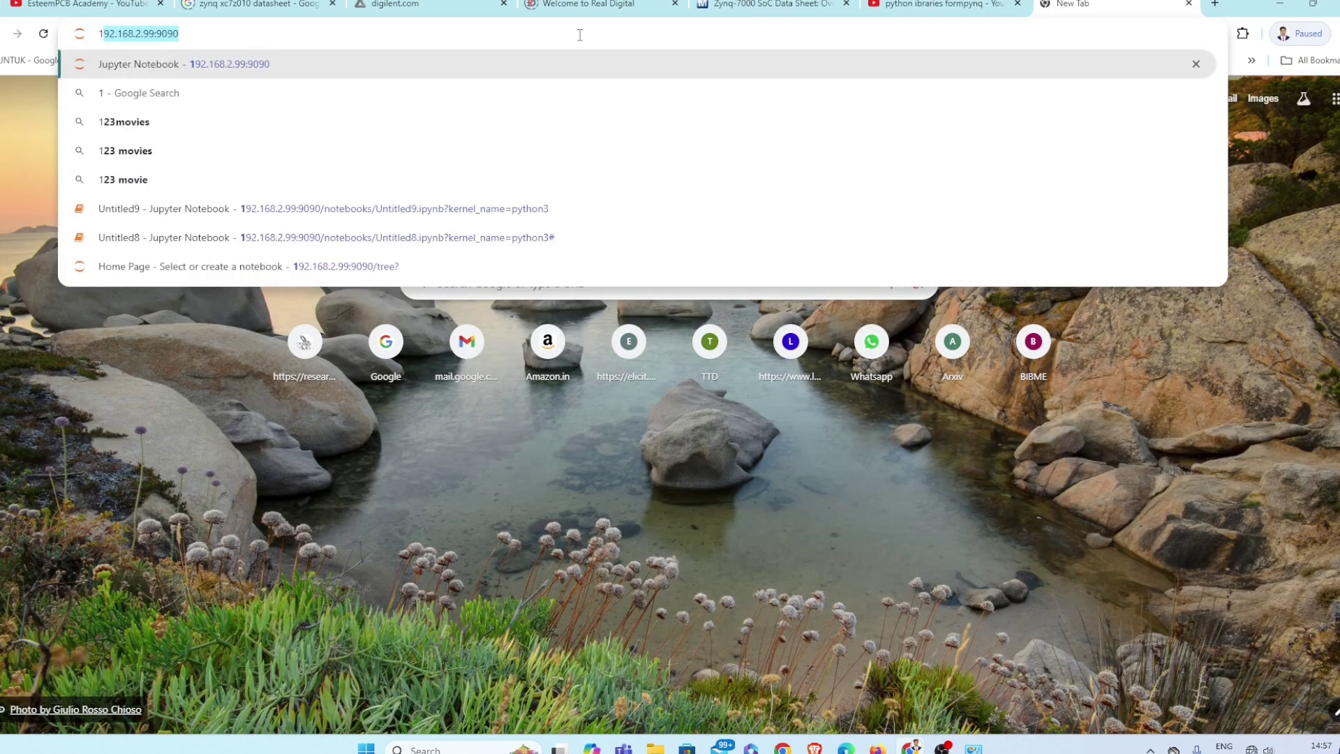
pyautogui.write('.168')
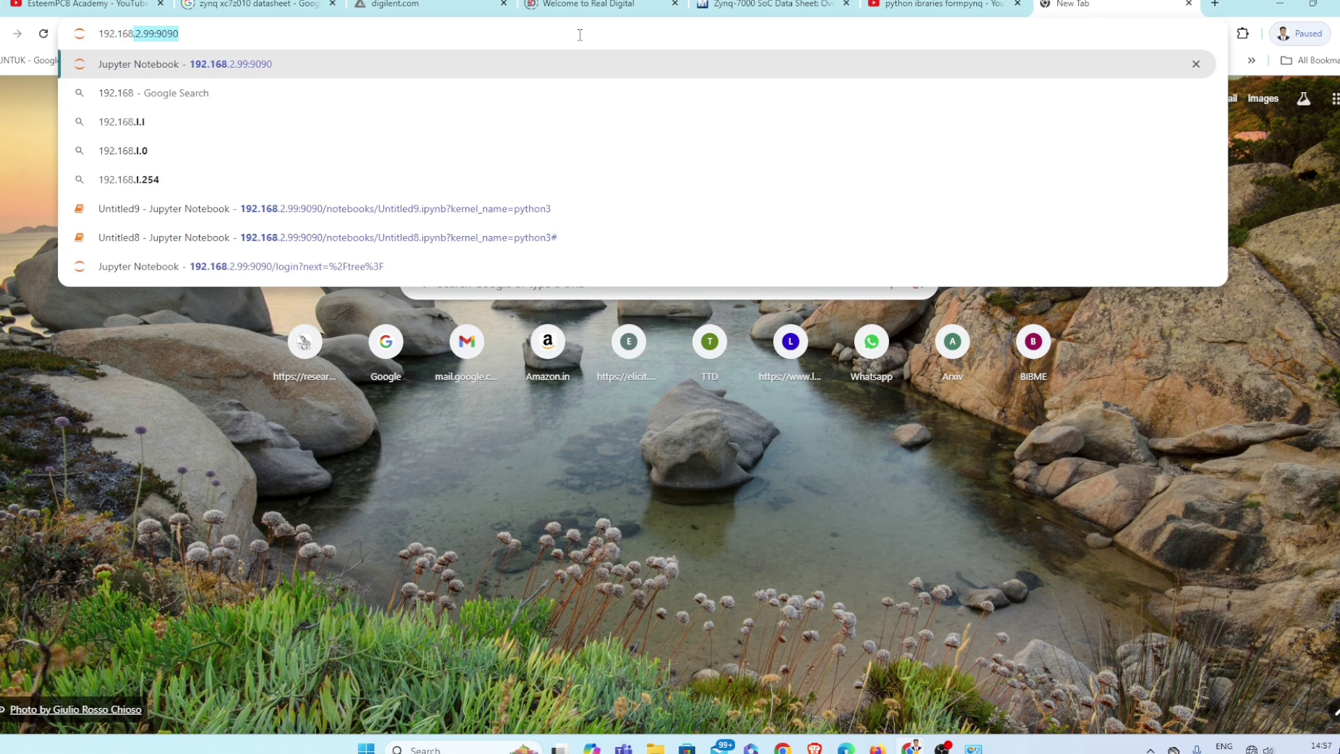
pyautogui.write('.2.99')
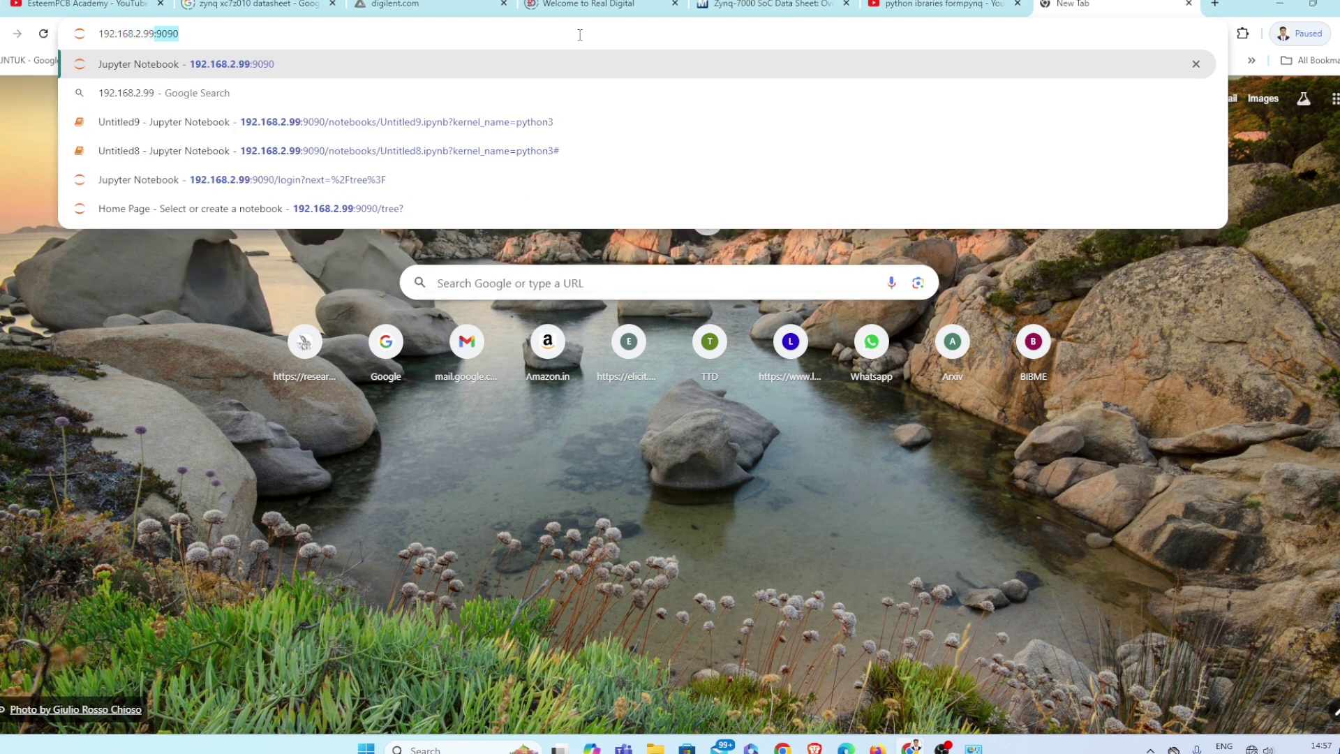
pyautogui.write(':9090')
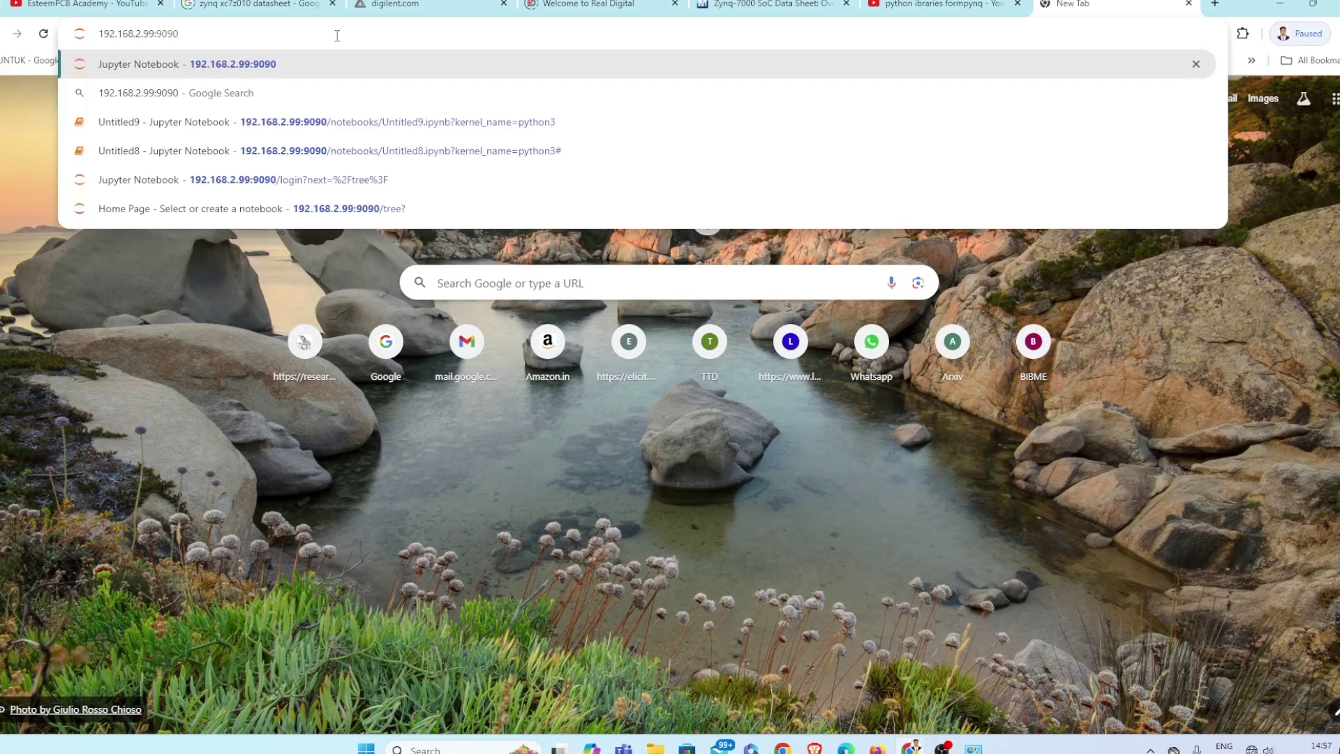
# Step: Load the Jupyter server at 192.168.2.99:9090 and create a Python 3 notebook
pyautogui.press('Return')
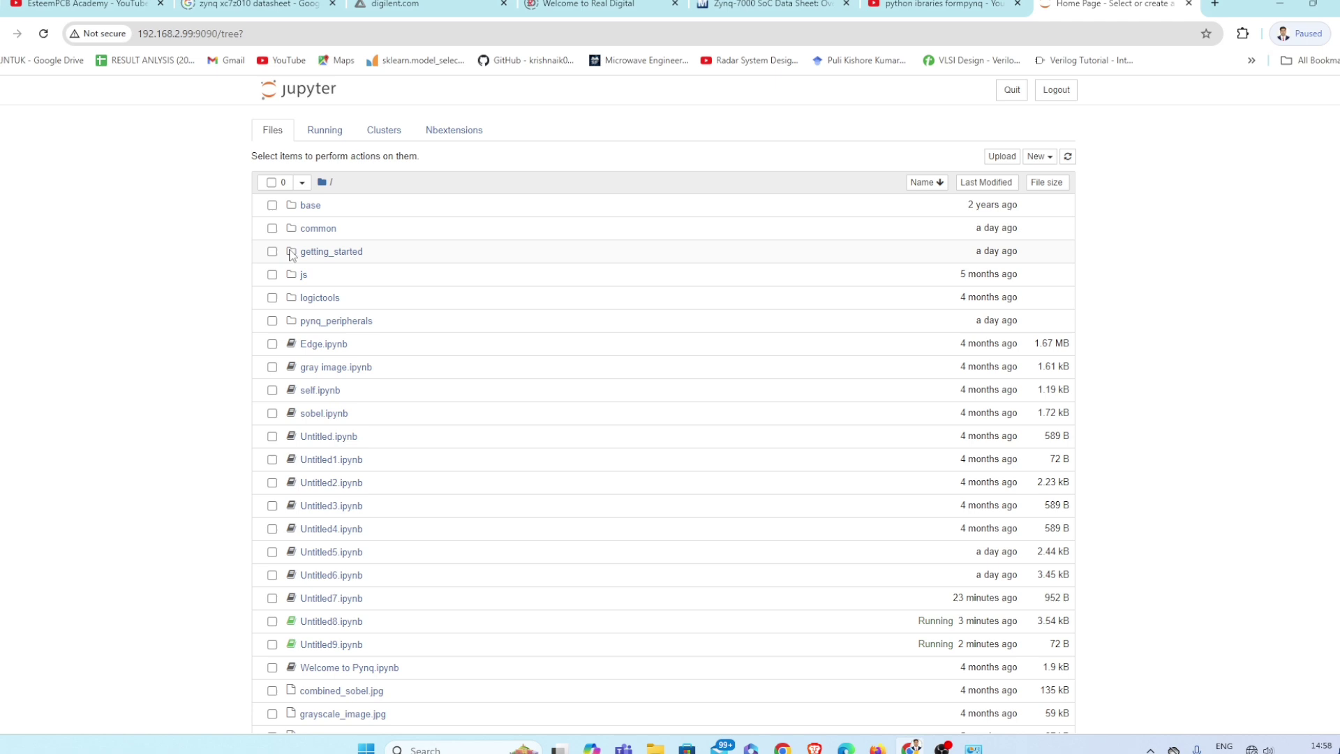
pyautogui.scroll(-3, 335, 481)
pyautogui.scroll(-2, 364, 540)
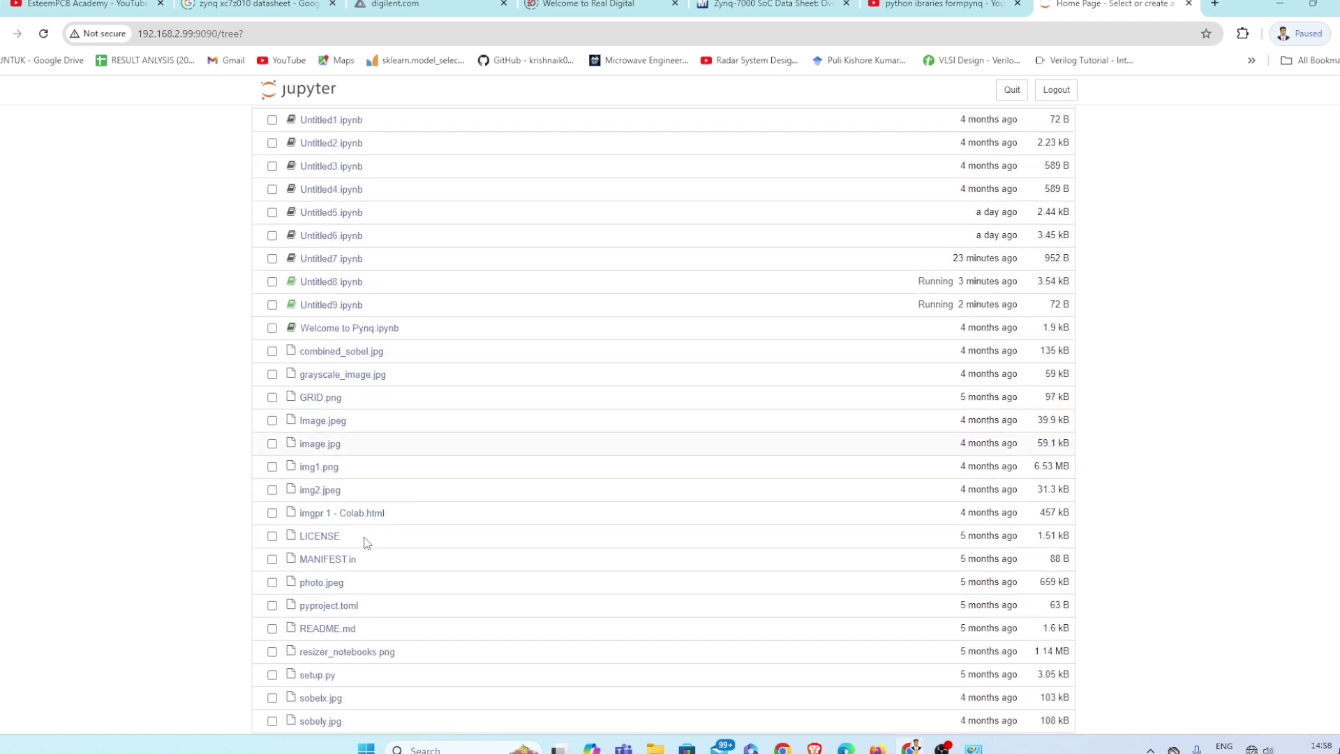
pyautogui.scroll(1, 356, 563)
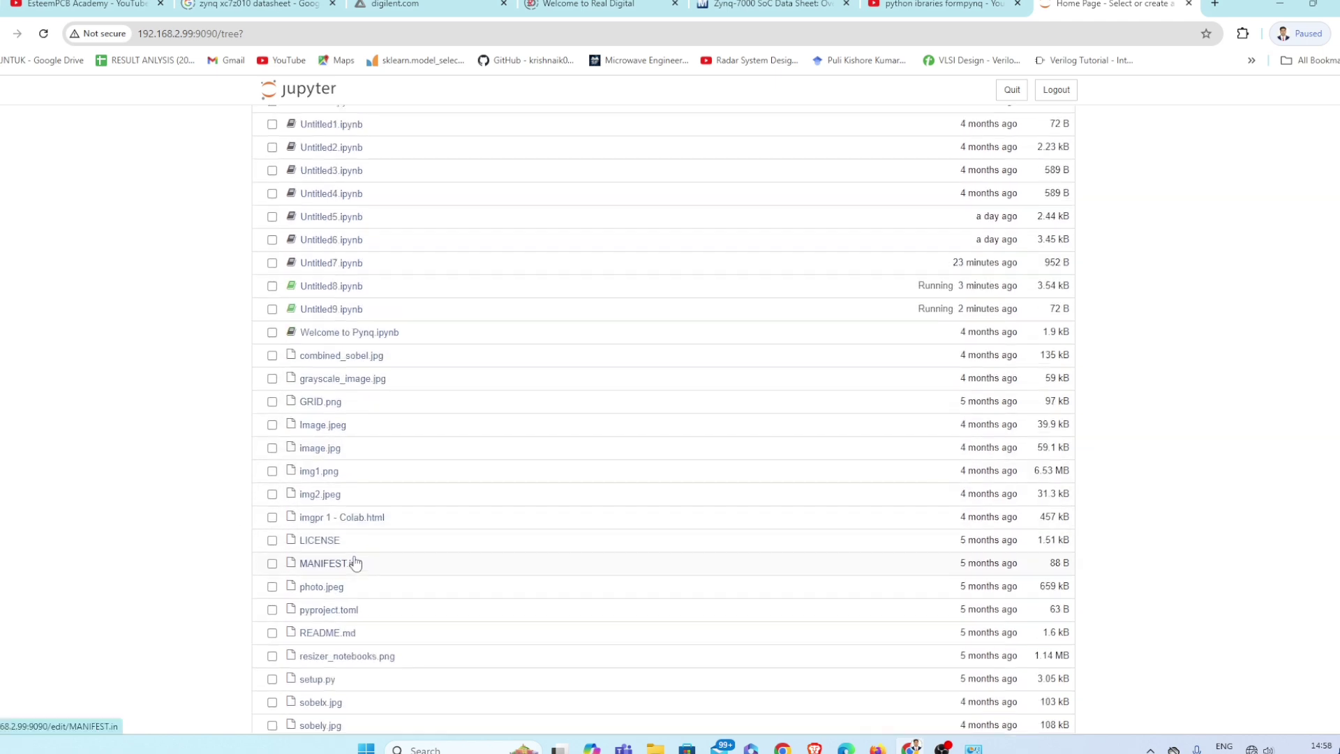
pyautogui.scroll(5, 356, 563)
pyautogui.scroll(-4, 358, 312)
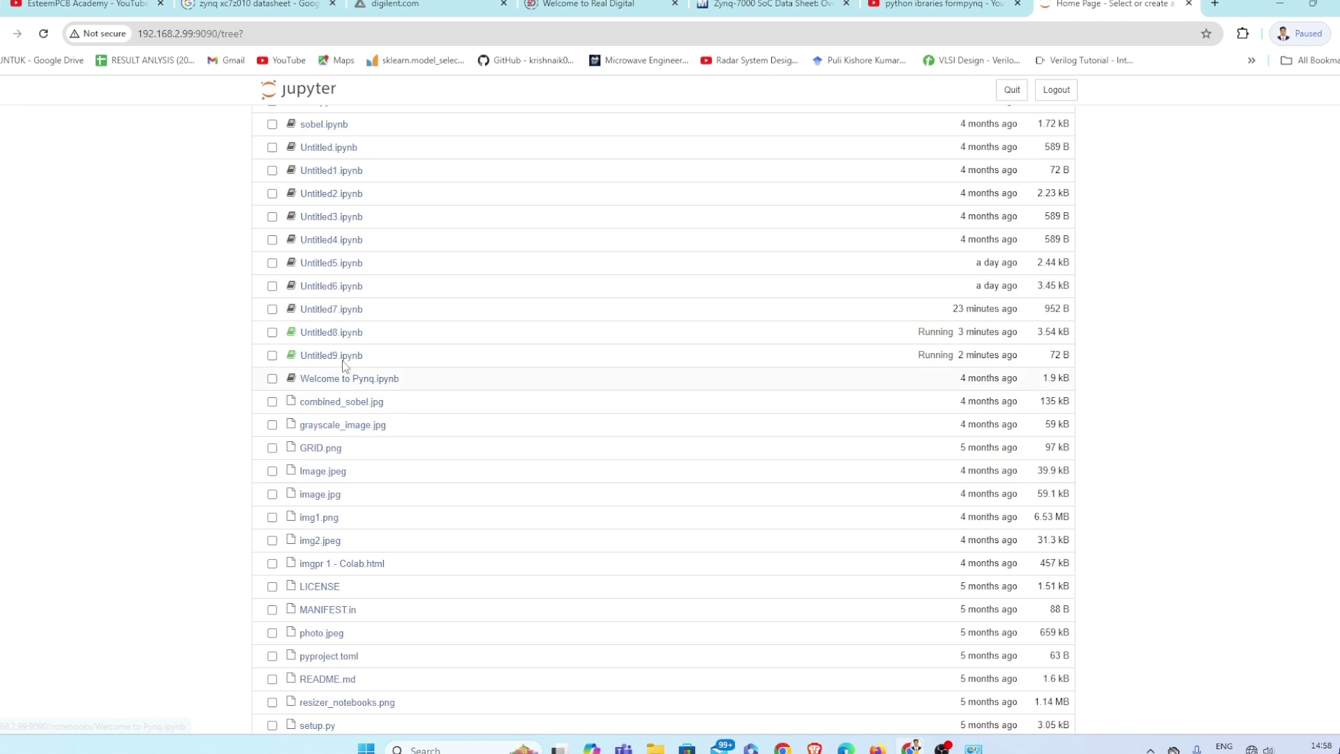
pyautogui.scroll(-1, 356, 430)
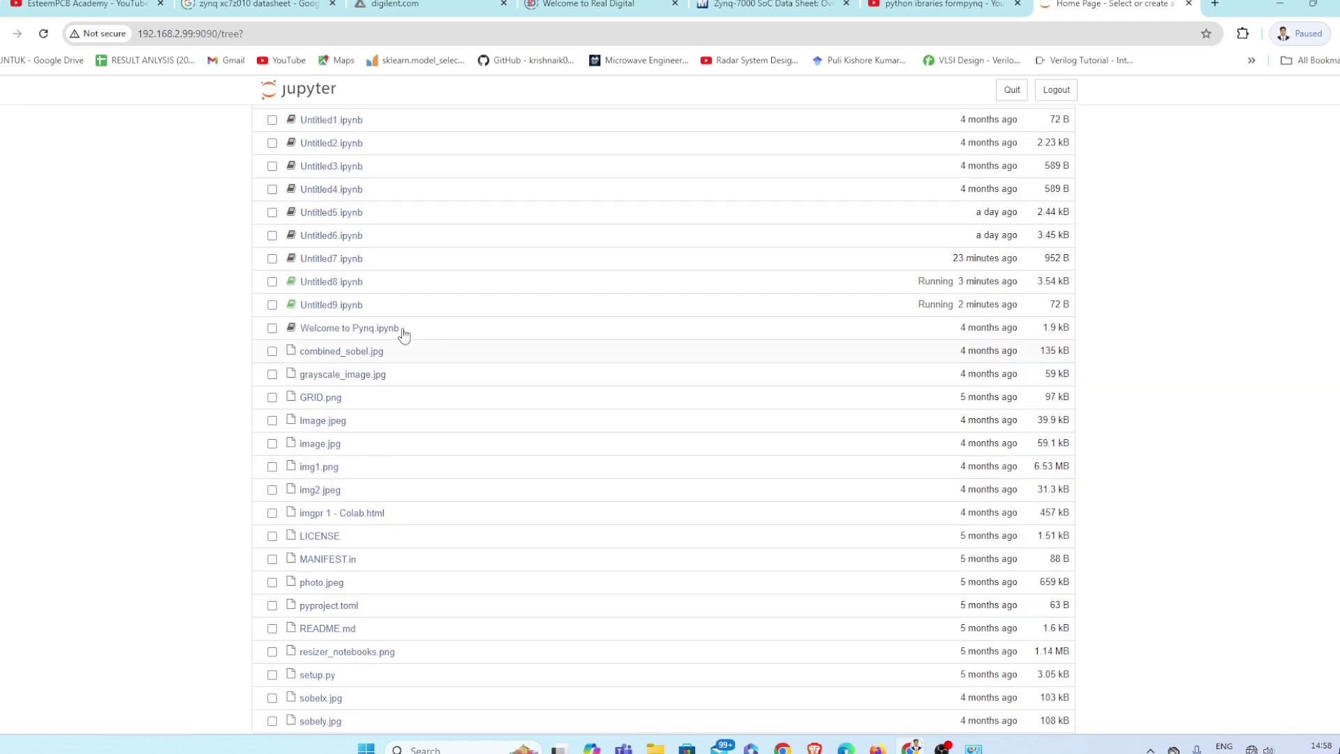
pyautogui.scroll(5, 387, 420)
pyautogui.scroll(4, 356, 326)
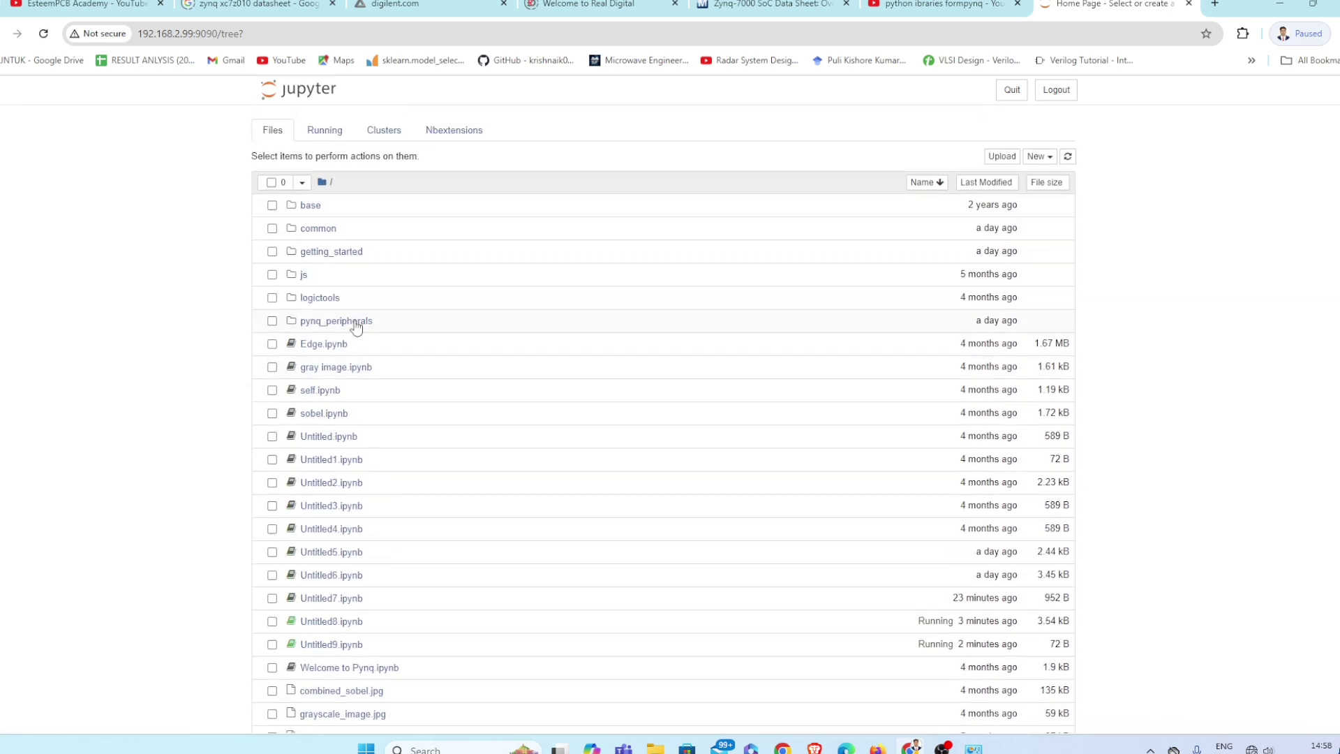
pyautogui.click(1036, 158)
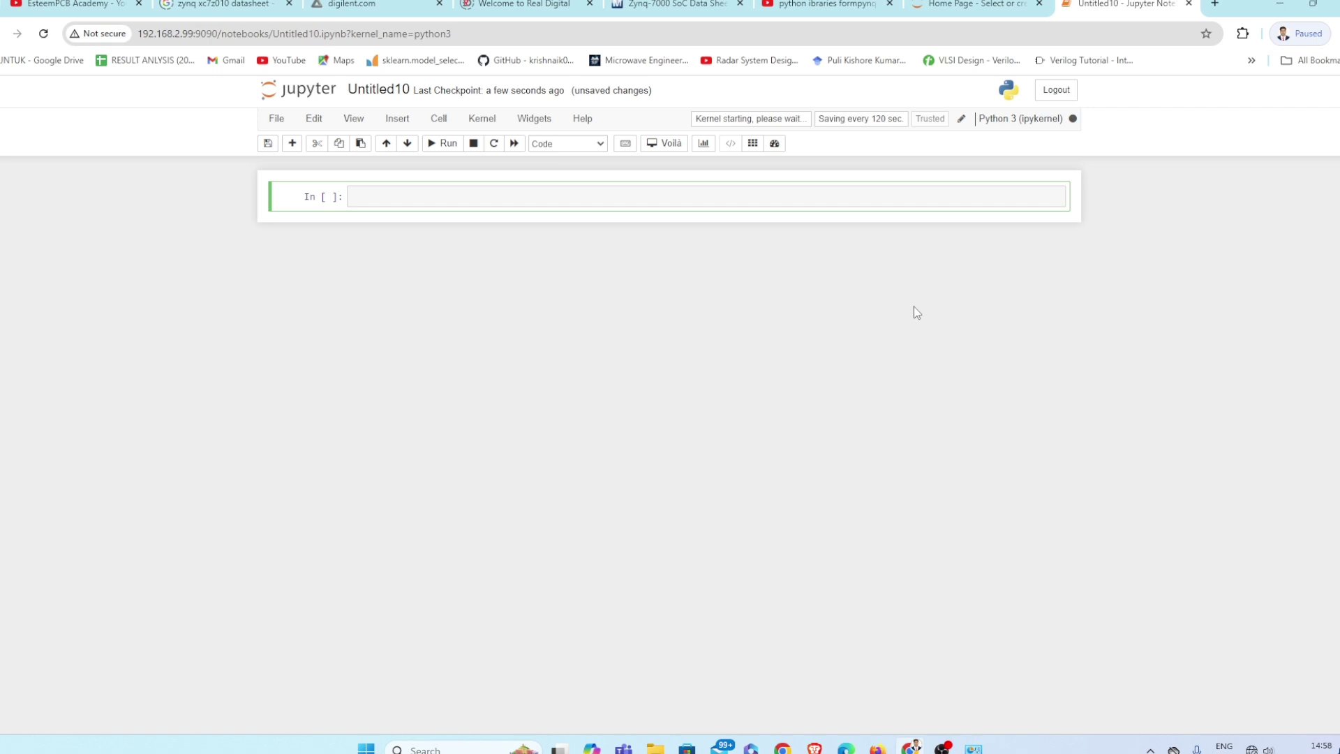
# Step: Write 'from pynq.overlays.base import BaseOverlay' and base=BaseOverlays("base.bit") in the first cell
pyautogui.click(365, 196)
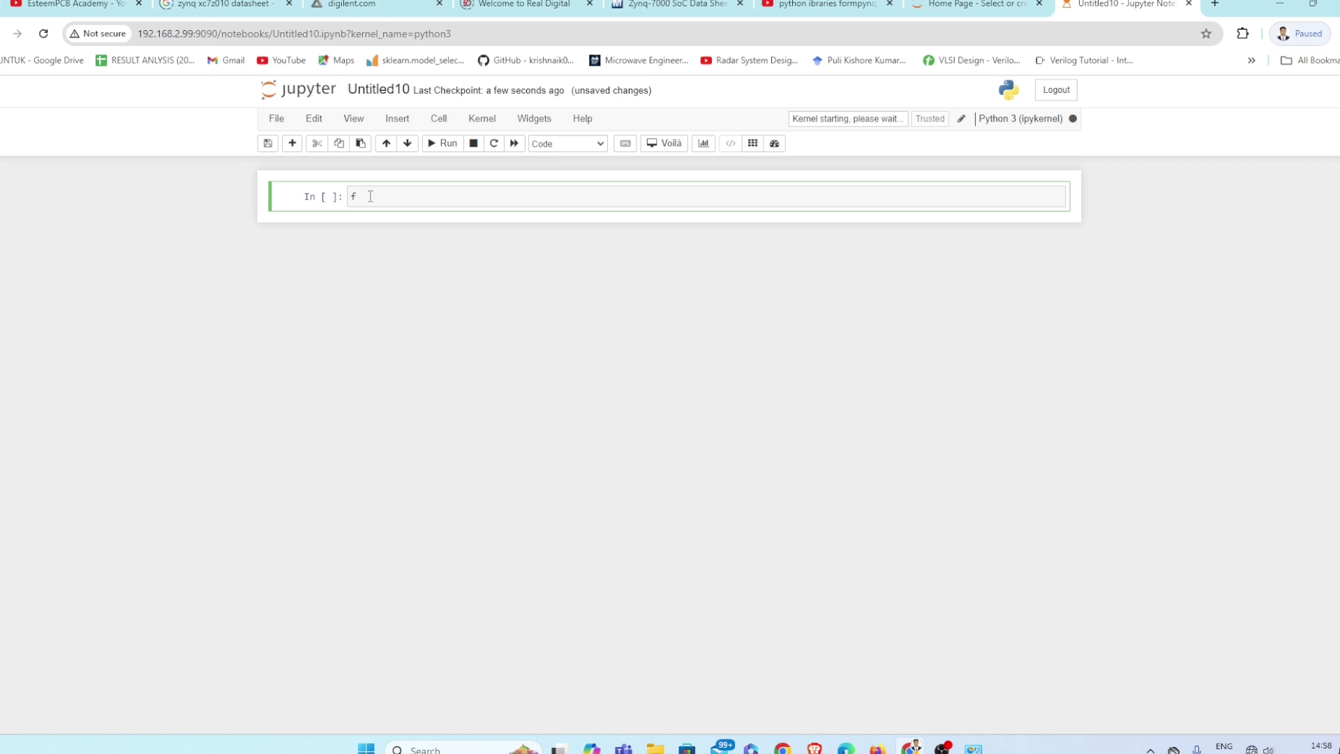
pyautogui.write('rom')
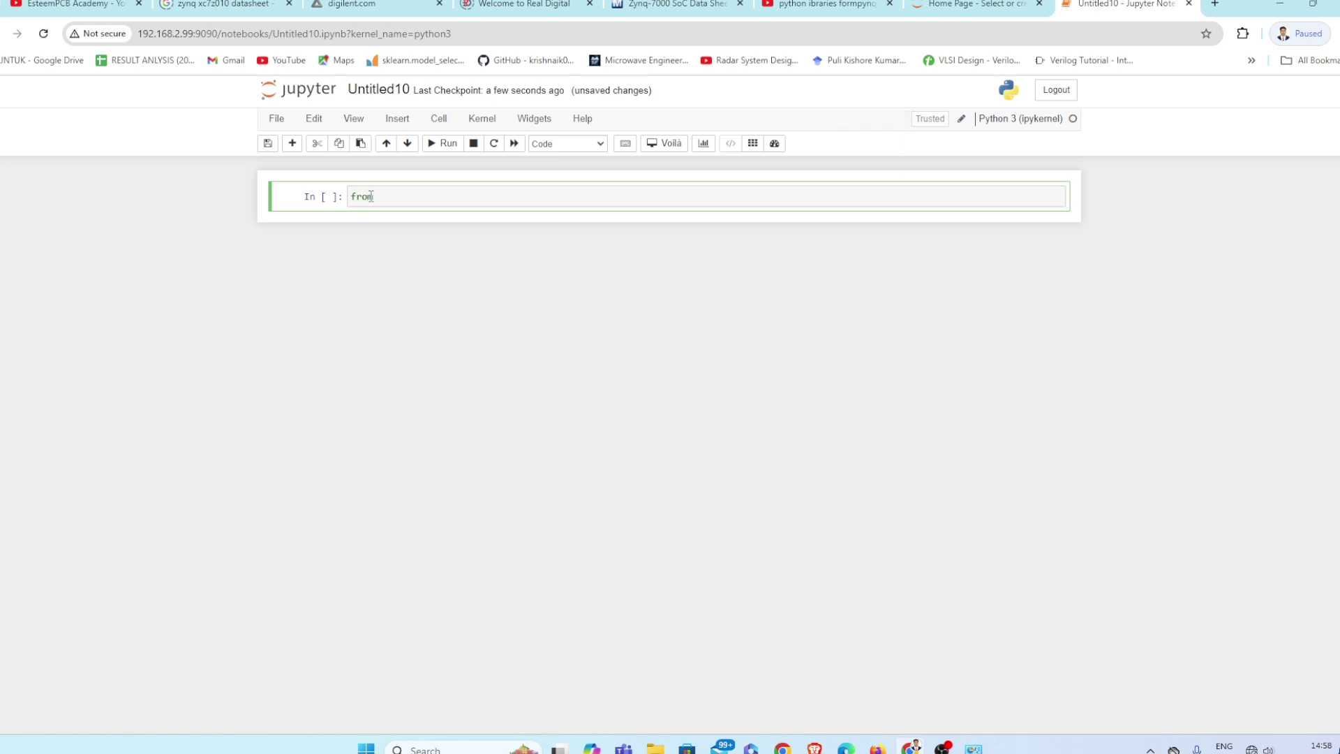
pyautogui.write(' pyn')
pyautogui.write('q.')
pyautogui.write('li')
pyautogui.write('b')
pyautogui.press('BackSpace')
pyautogui.write('over')
pyautogui.write('la')
pyautogui.write('s')
pyautogui.write('ae')
pyautogui.write('se ')
pyautogui.write('impor')
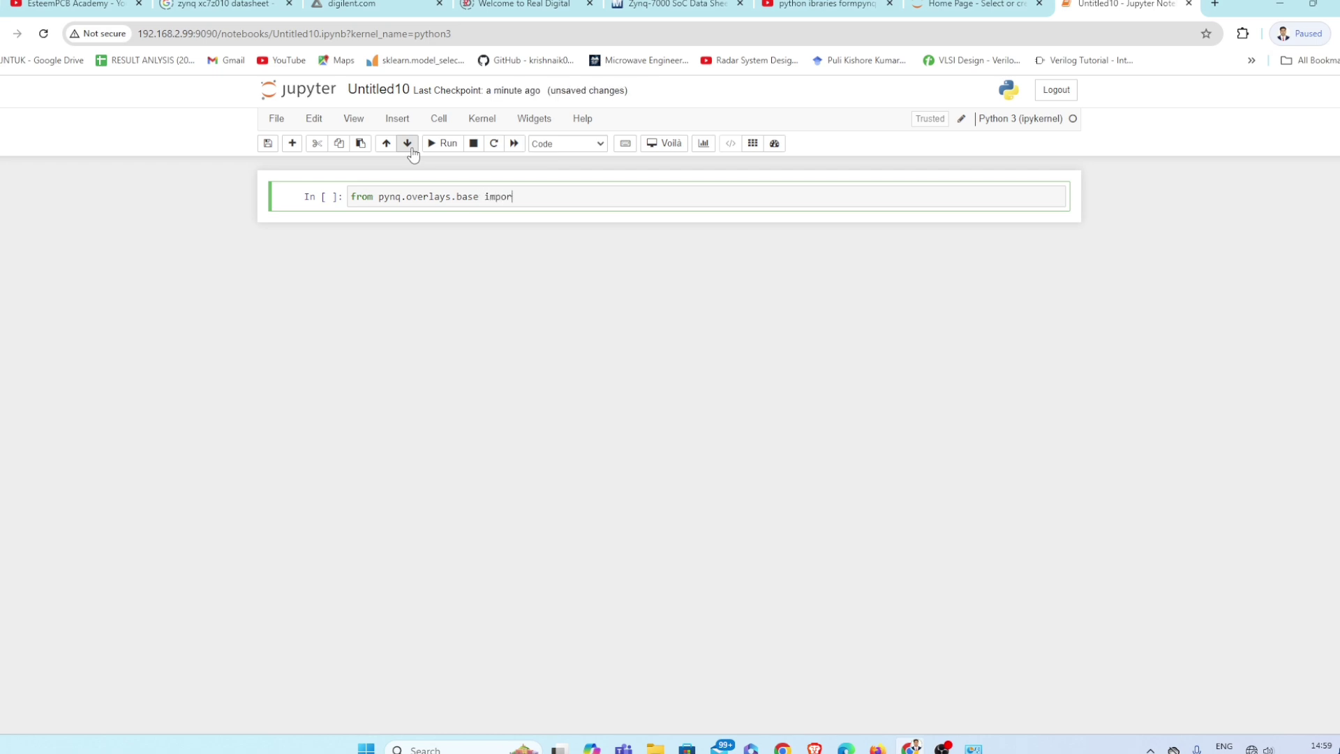
pyautogui.write('t B')
pyautogui.write('as')
pyautogui.write('eOver')
pyautogui.write('la')
pyautogui.write('y')
pyautogui.press('Return')
pyautogui.write('b')
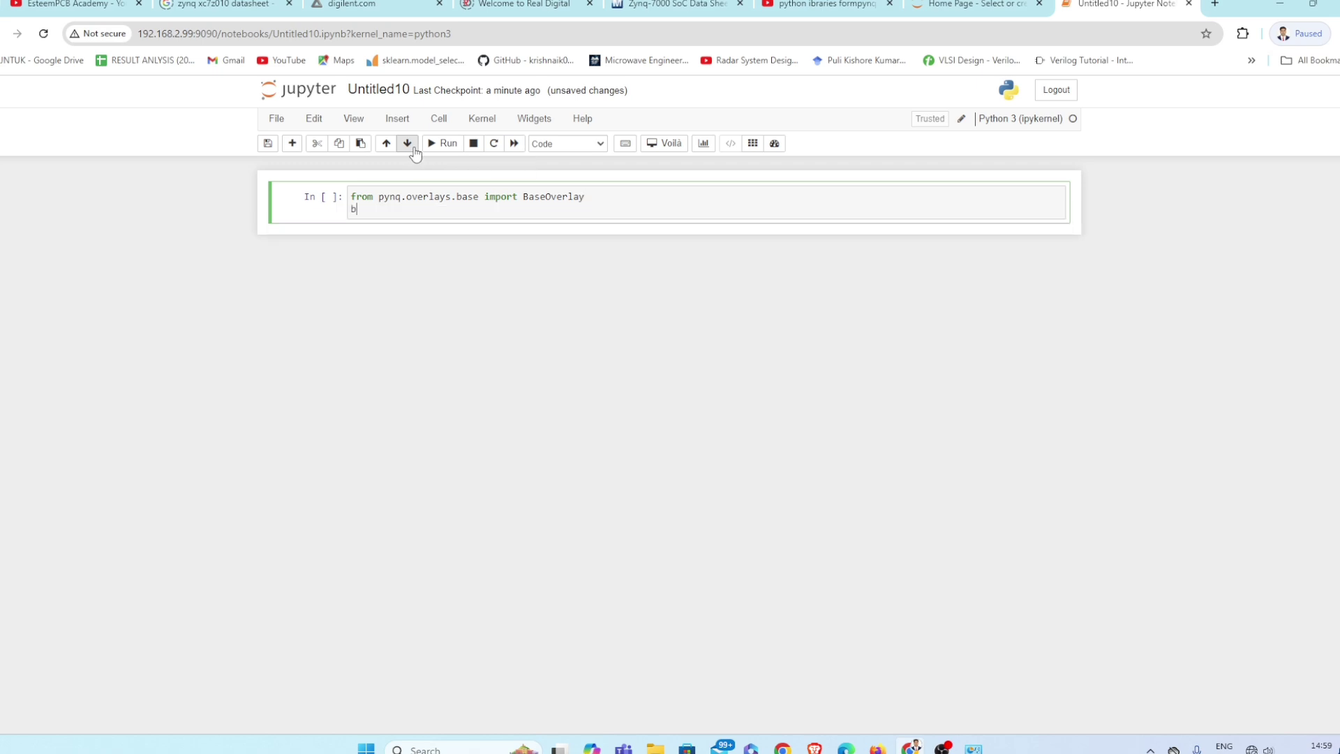
pyautogui.write('ase')
pyautogui.write('=')
pyautogui.write('Bas')
pyautogui.write('e')
pyautogui.write('O')
pyautogui.write('(')
pyautogui.write('b')
pyautogui.write('"')
pyautogui.write('base')
pyautogui.write('.')
pyautogui.write('bit')
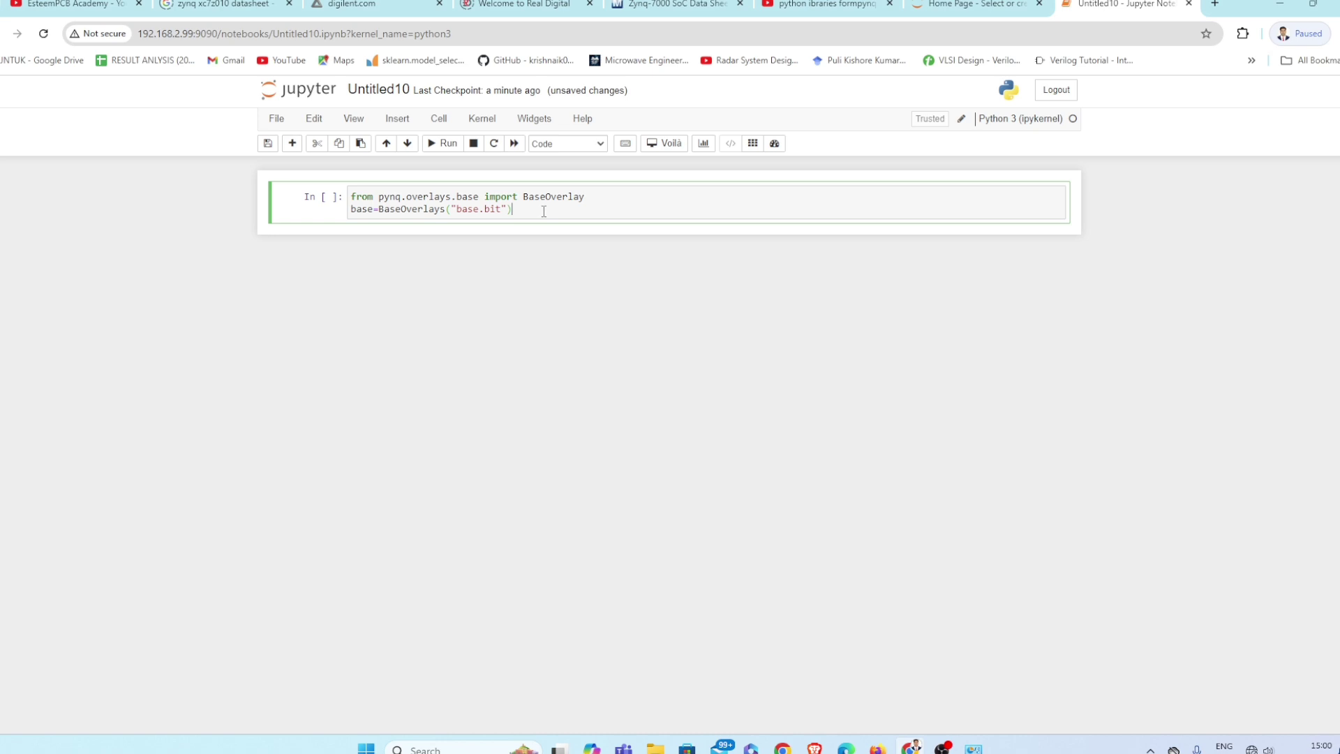
# Step: Add a cell, run the first cell (NameError), and begin 'from pynq.li' below
pyautogui.click(293, 142)
pyautogui.click(438, 199)
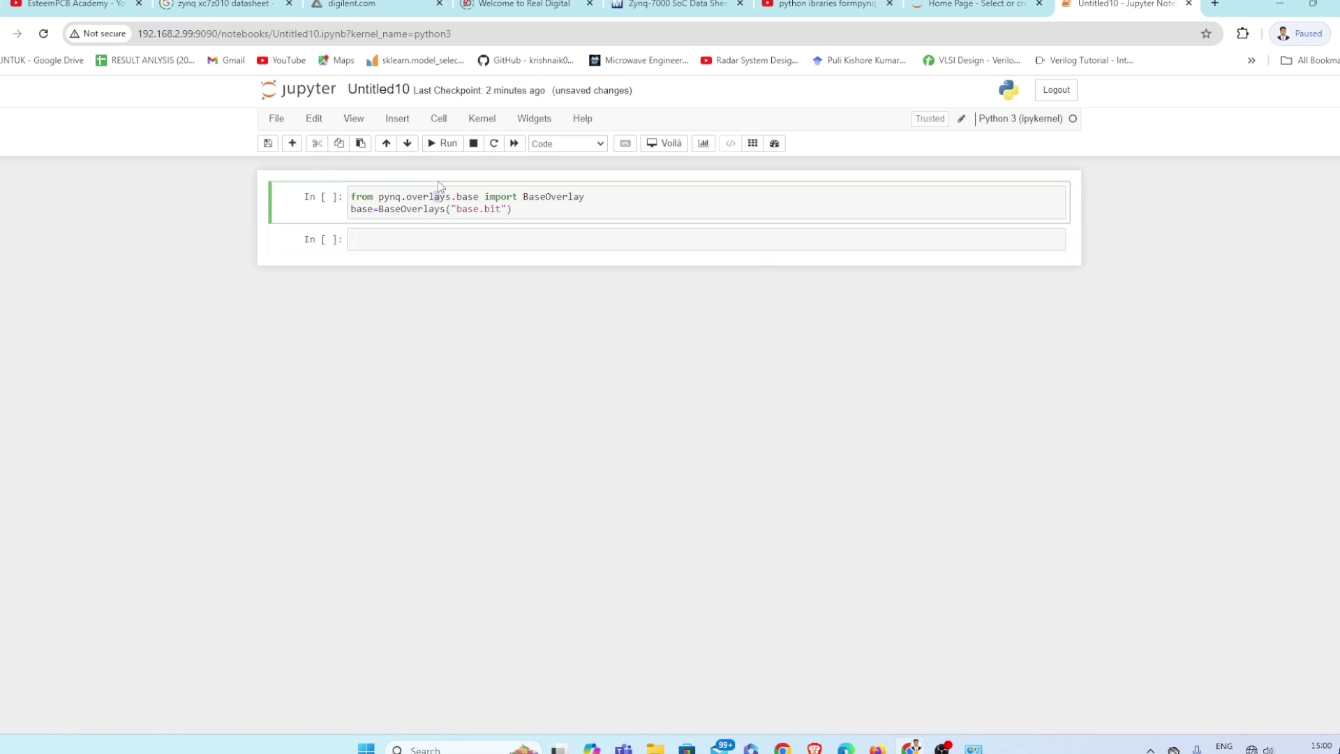
pyautogui.click(441, 144)
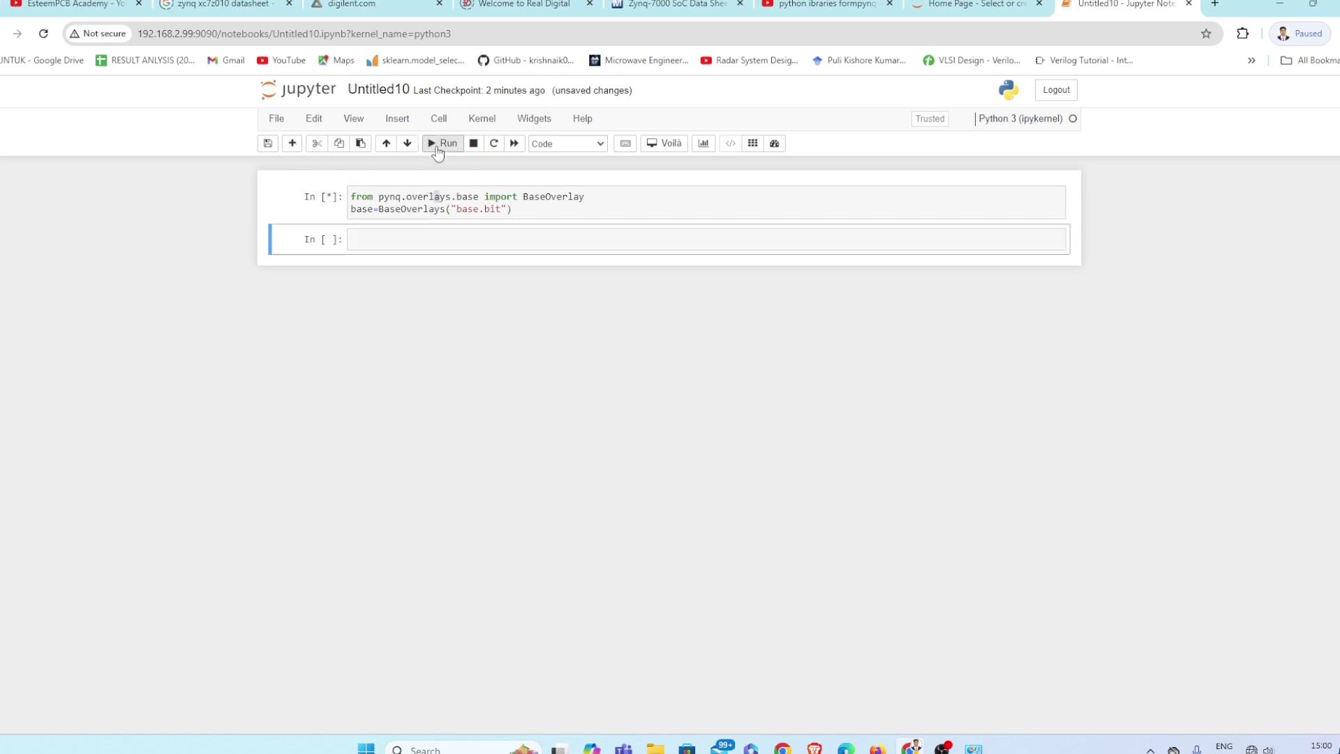
pyautogui.click(394, 240)
pyautogui.write('from ')
pyautogui.write('pynq')
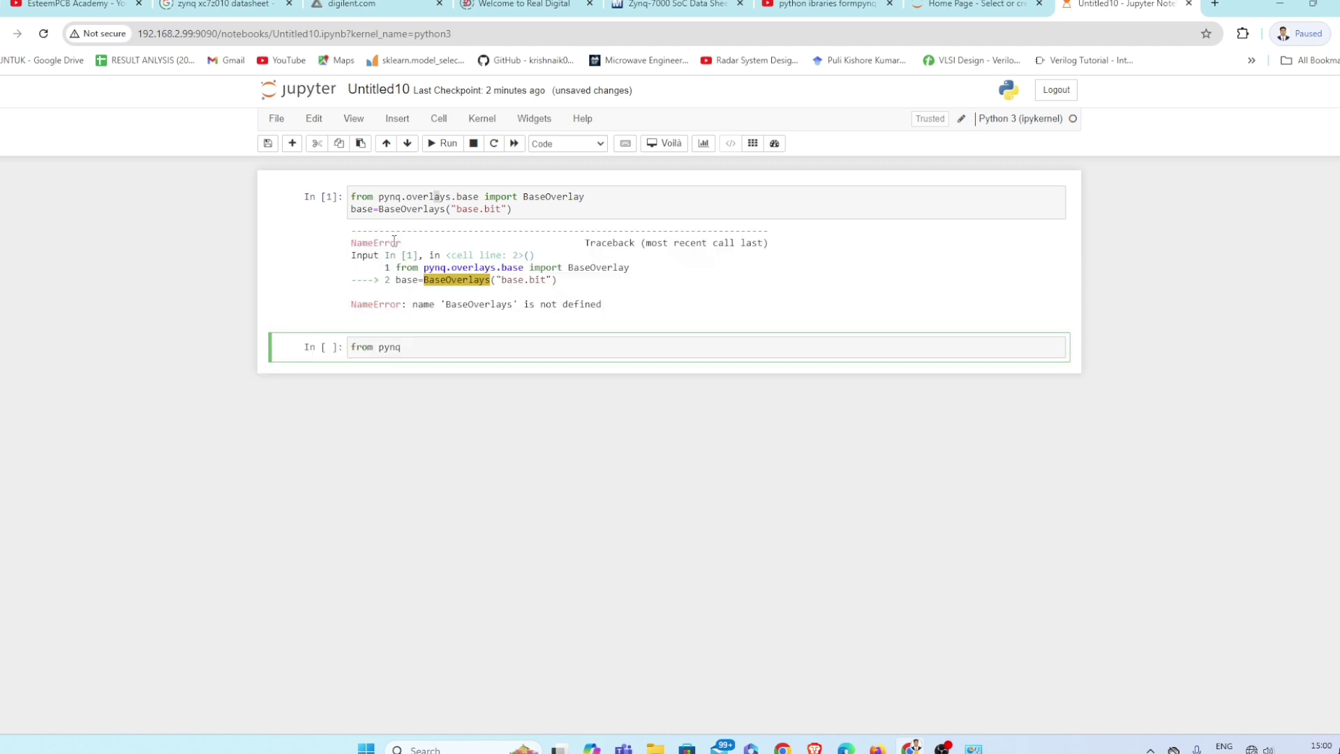
pyautogui.write('.l')
pyautogui.write('i')
pyautogui.click(510, 208)
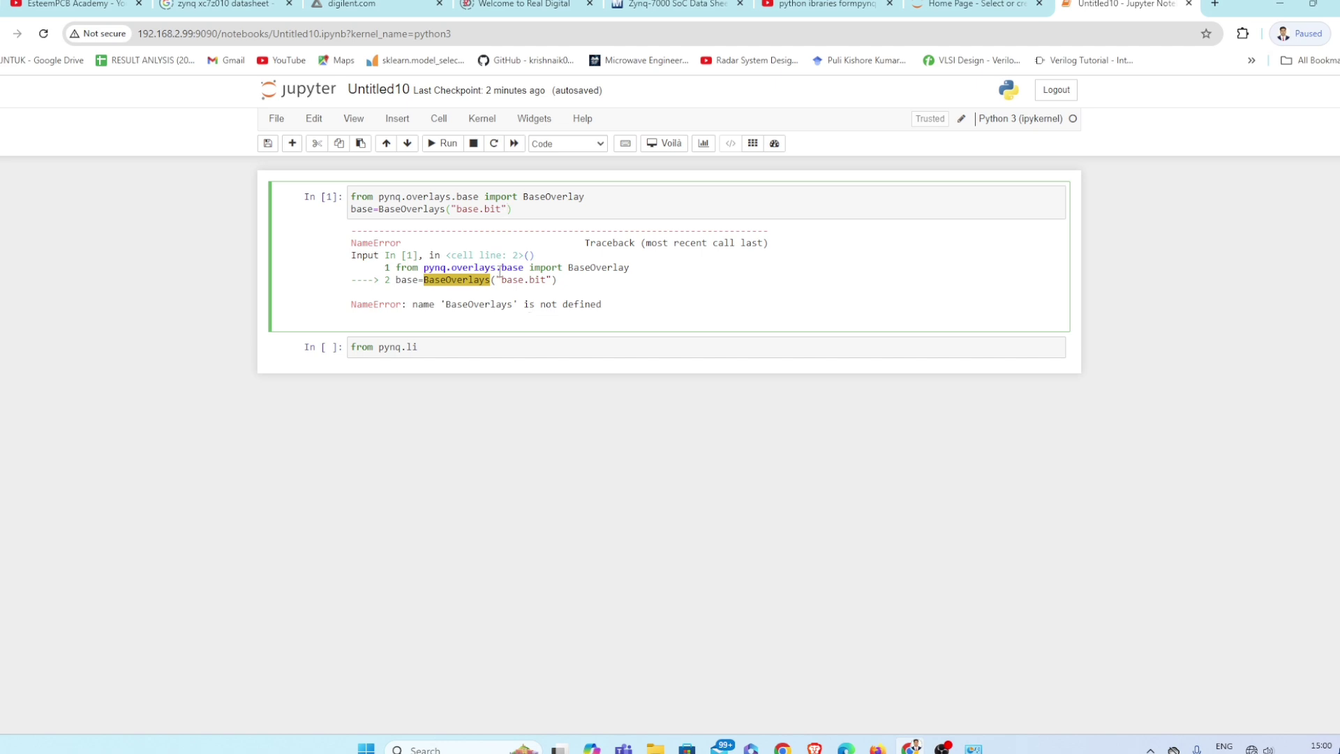
# Step: Correct BaseOverlays to BaseOverlay("base.bit") and rerun the first cell without error
pyautogui.click(447, 207)
pyautogui.press('BackSpace')
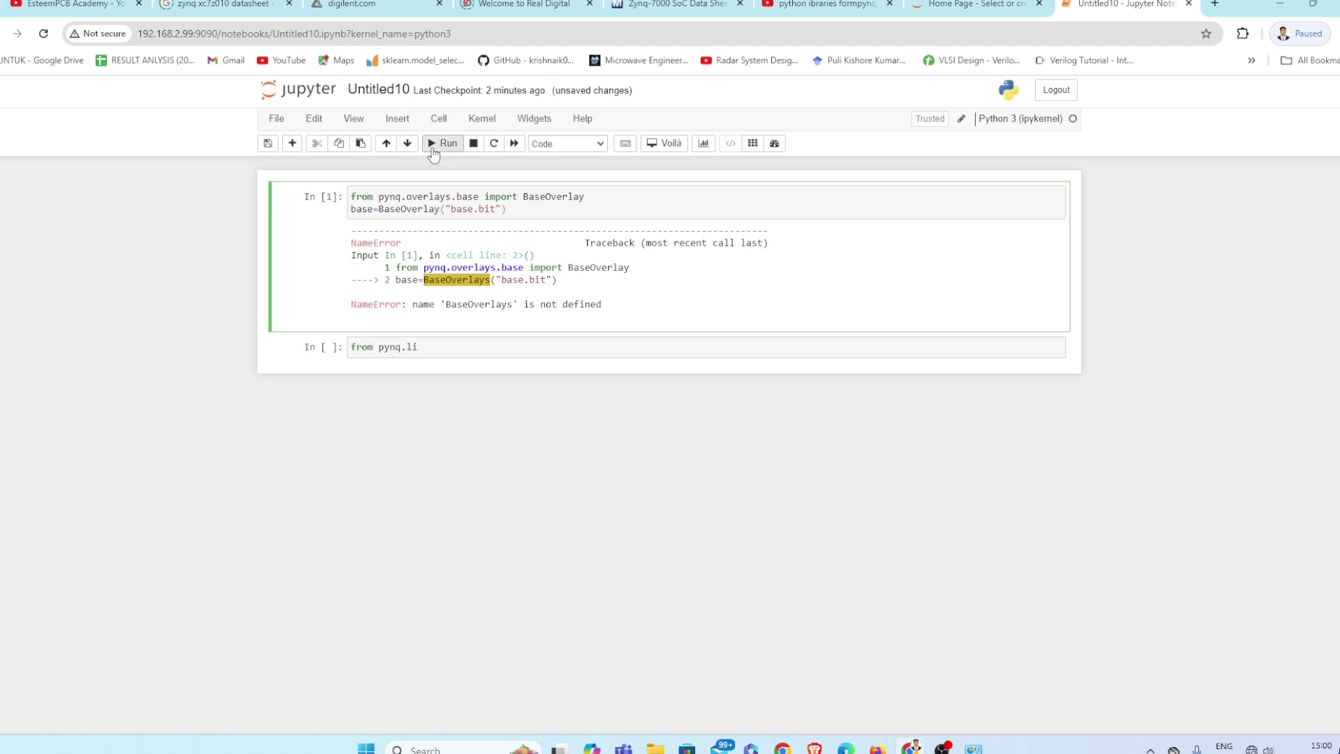
pyautogui.click(441, 142)
pyautogui.click(444, 239)
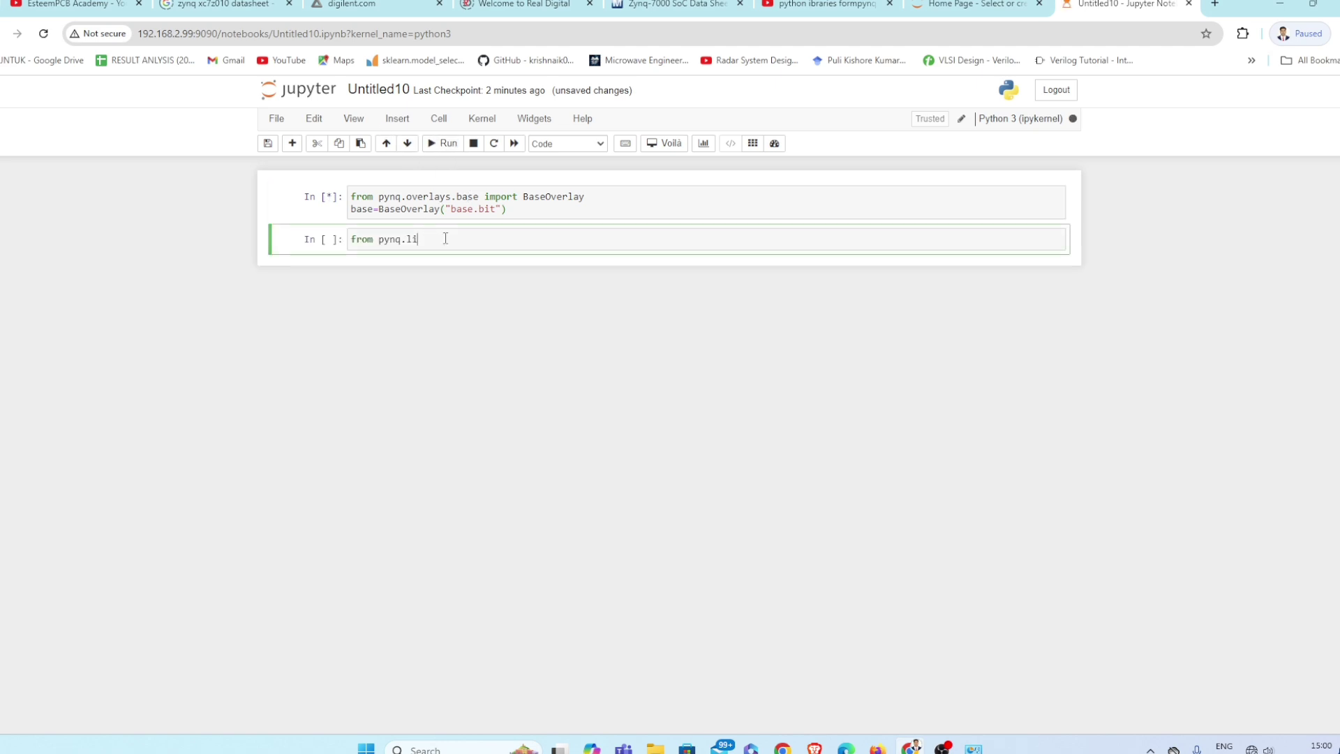
pyautogui.click(443, 208)
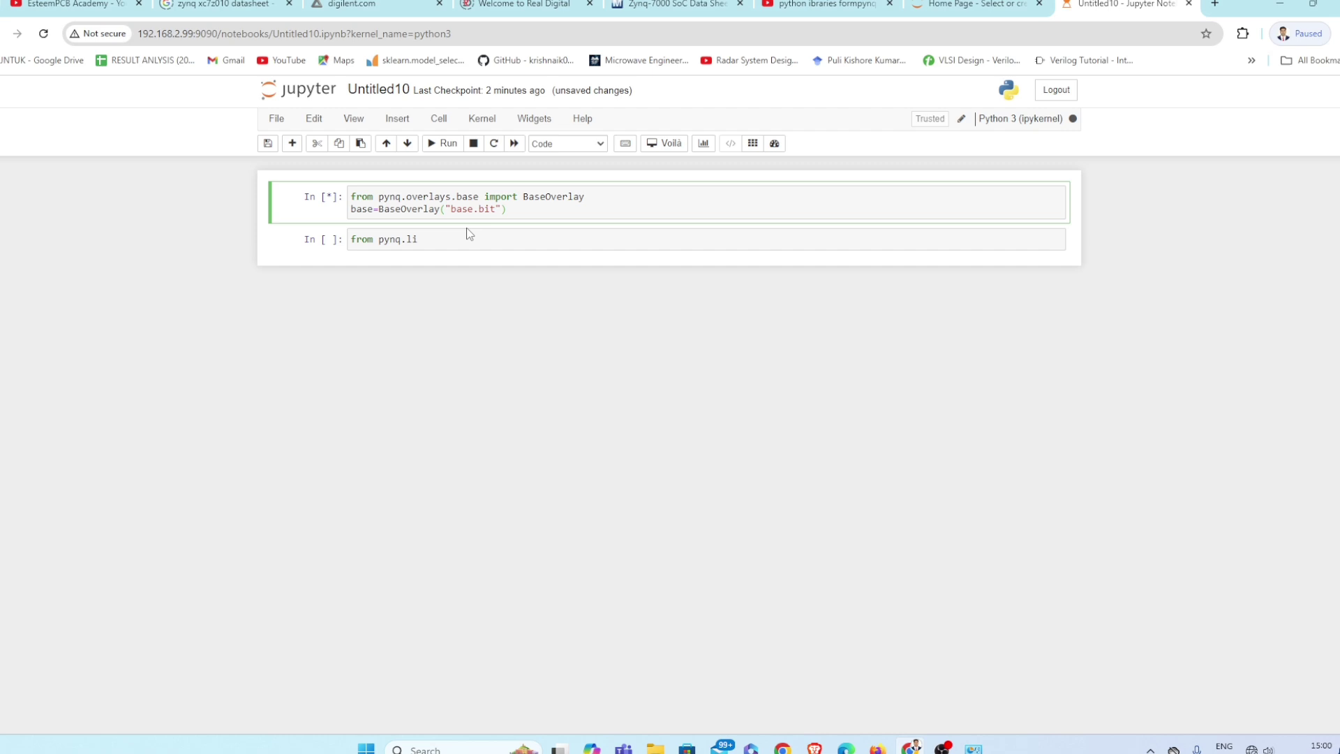
pyautogui.hotkey('shift', 'Return')
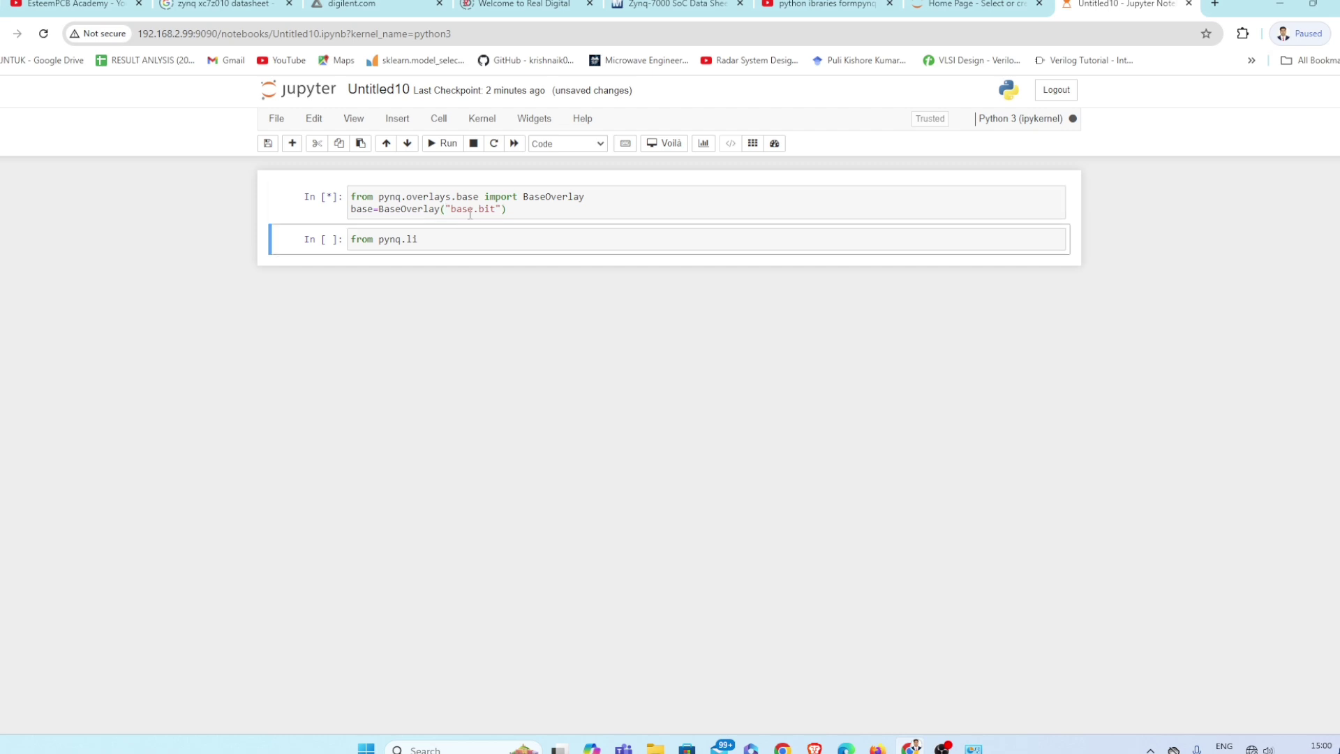
pyautogui.click(453, 238)
pyautogui.write('b imp')
pyautogui.write('ort')
# Step: Finish the second cell as 'from pynq.lib import LED' and run it
pyautogui.press('BackSpace')
pyautogui.write('L')
pyautogui.write('E')
pyautogui.write('D')
pyautogui.write(',')
pyautogui.press('BackSpace')
pyautogui.click(447, 143)
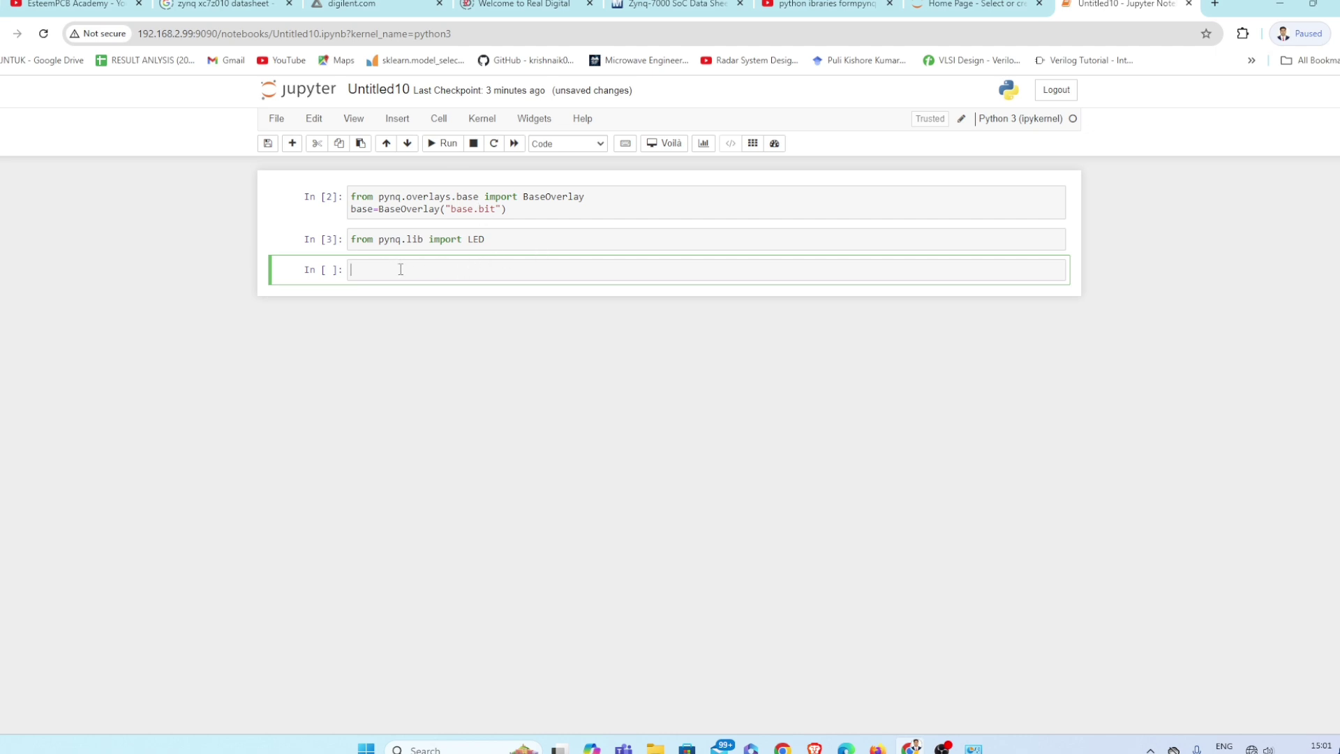
pyautogui.write('l')
pyautogui.write('ed')
pyautogui.write('1')
# Step: Start typing led0=base.leds(0) in the third cell, fixing a typo
pyautogui.press('BackSpace')
pyautogui.write('0=')
pyautogui.write('ba')
pyautogui.write('se.')
pyautogui.write('l')
pyautogui.write('eds')
pyautogui.write('(')
pyautogui.write('0')
# Step: Add a fourth cell with led0.on() and run it, raising a NameError
pyautogui.click(294, 144)
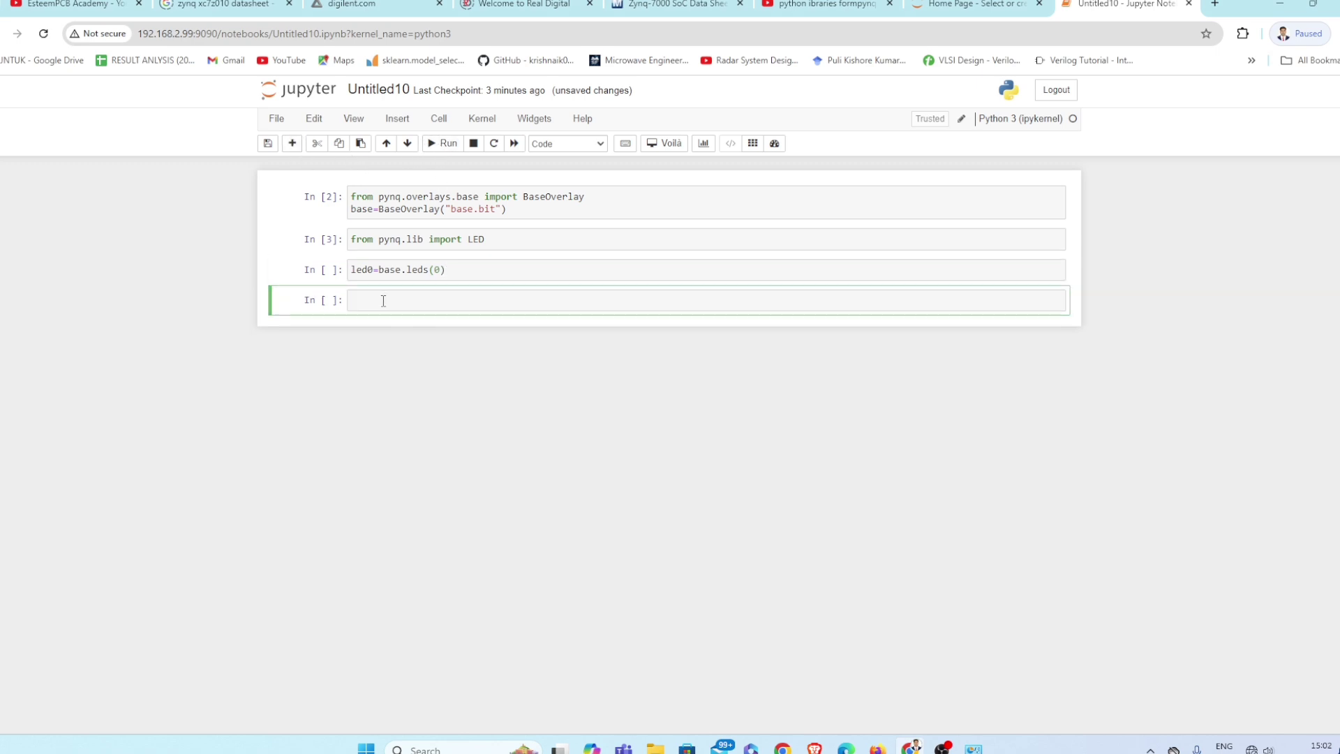
pyautogui.write('led')
pyautogui.write('0.o')
pyautogui.write('n(')
pyautogui.click(450, 269)
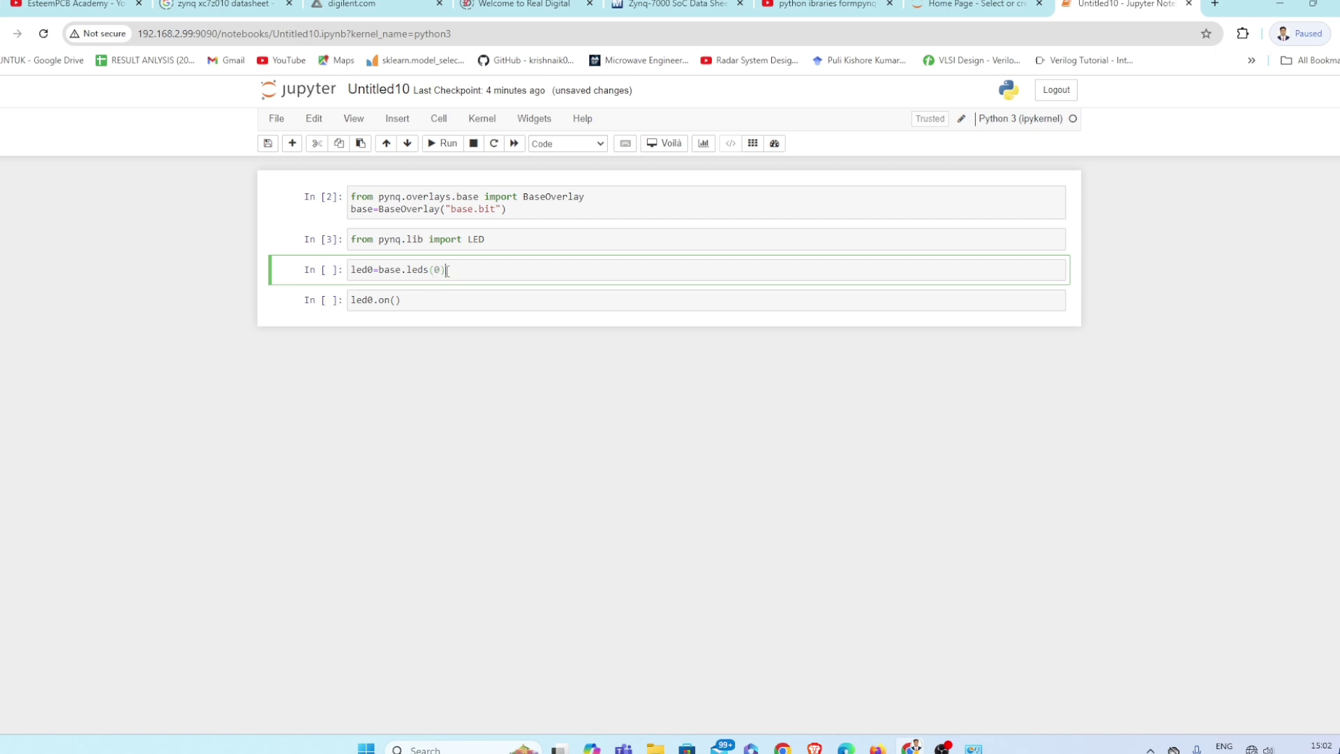
pyautogui.click(403, 301)
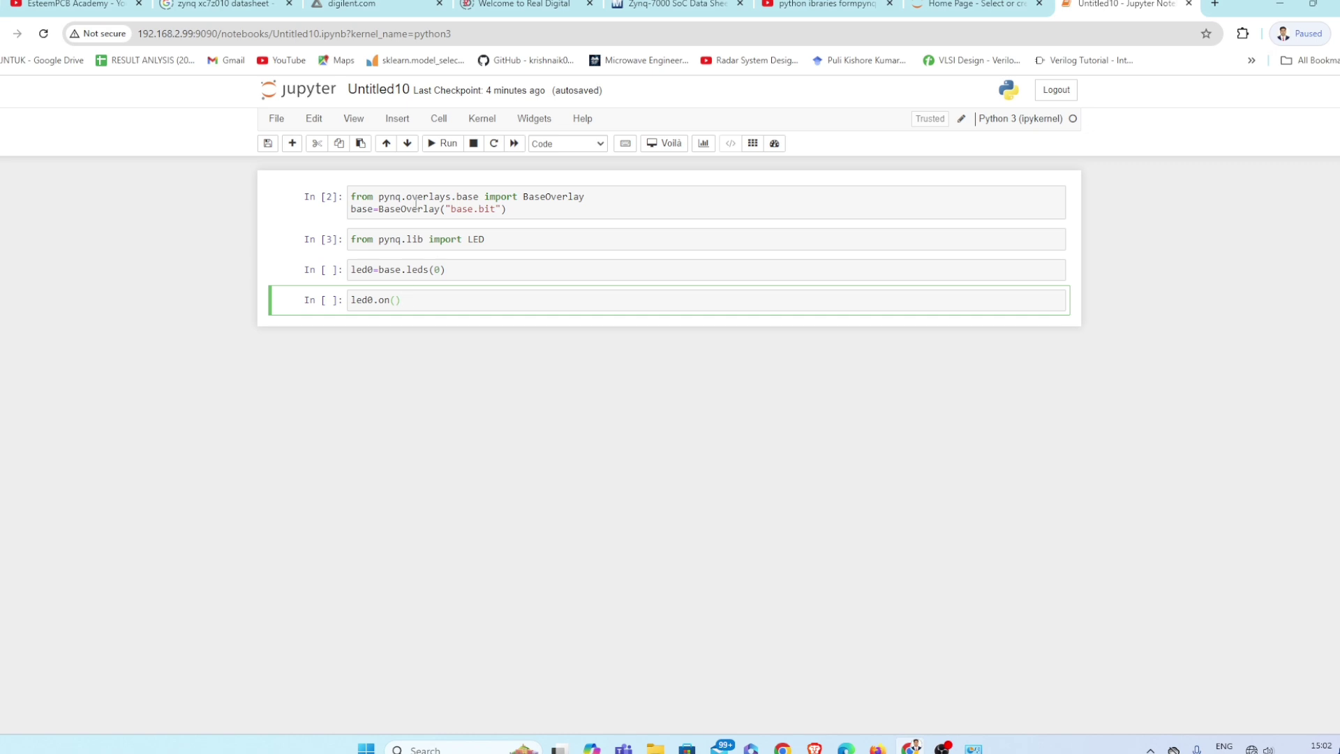
pyautogui.click(447, 144)
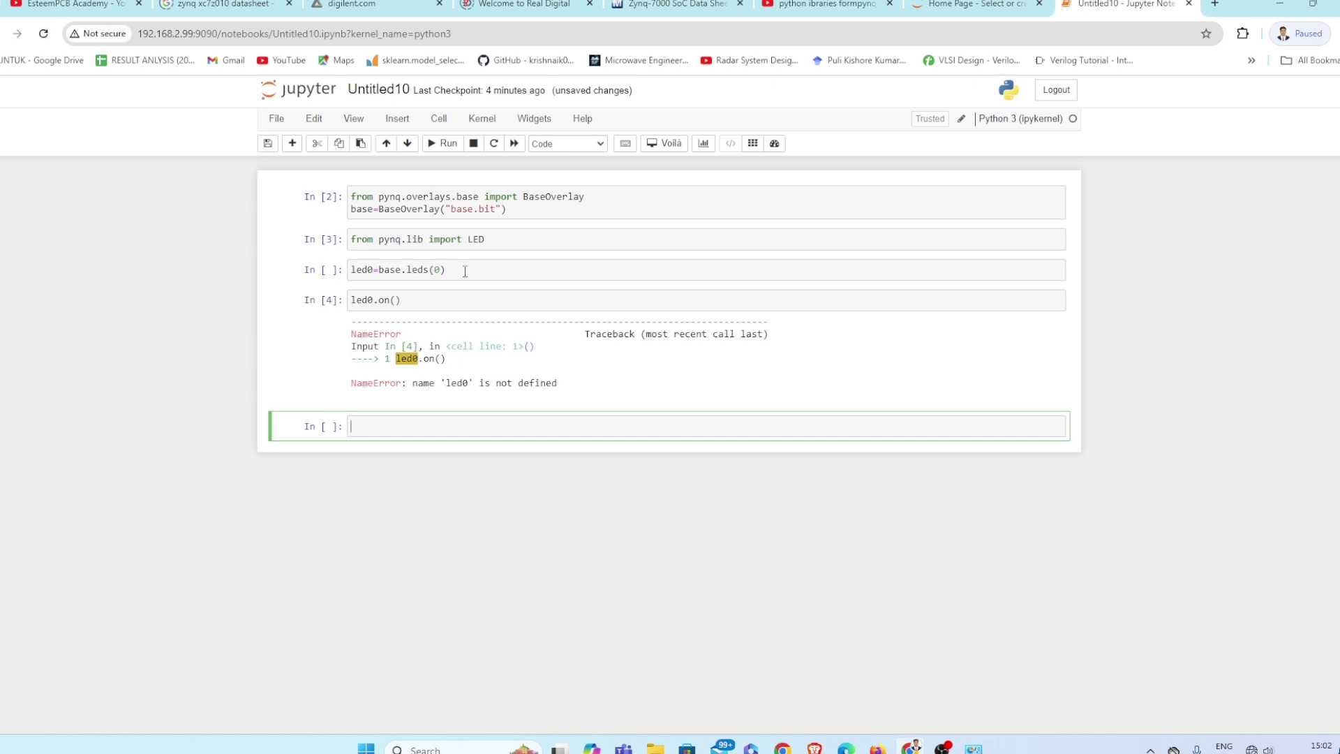
# Step: Correct the third cell to led0=base.leds[0] and run it
pyautogui.click(460, 270)
pyautogui.press('BackSpace')
pyautogui.press('BackSpace')
pyautogui.press('BackSpace')
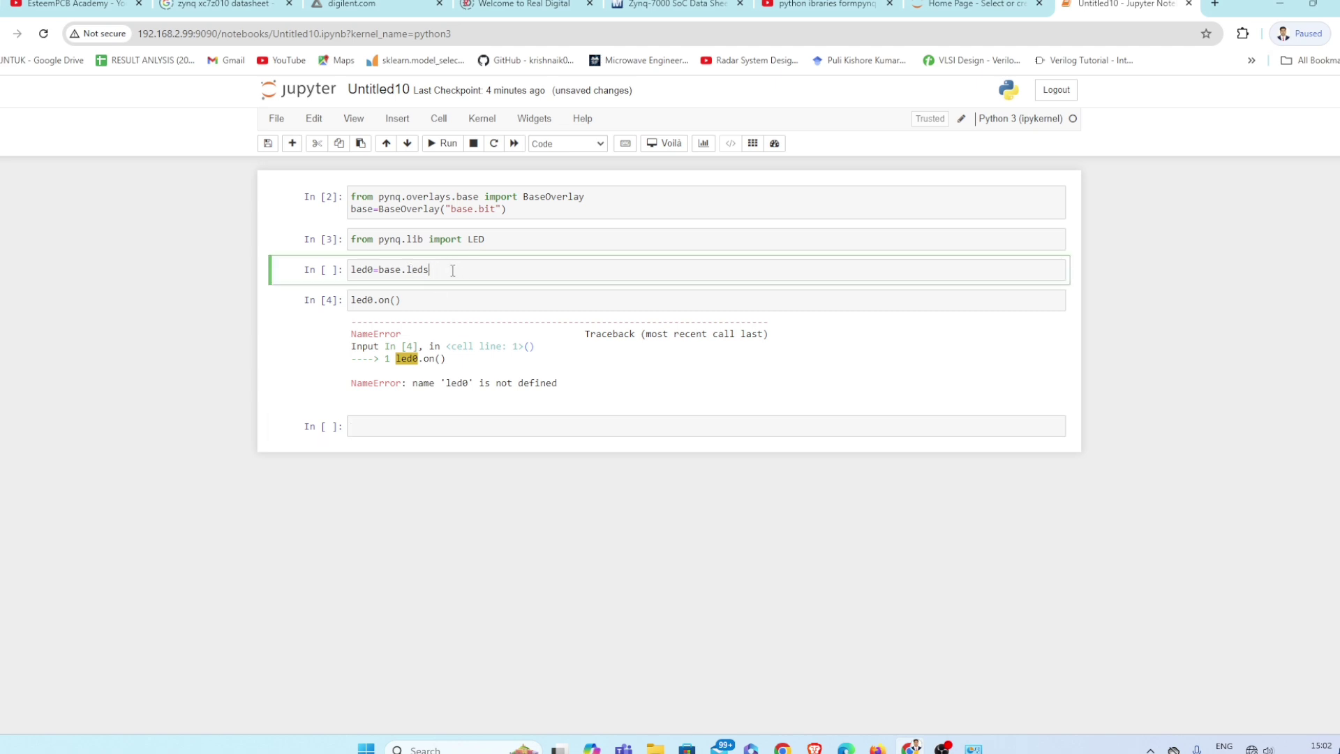
pyautogui.write('(')
pyautogui.press('BackSpace')
pyautogui.write('[')
pyautogui.write('0')
pyautogui.click(441, 144)
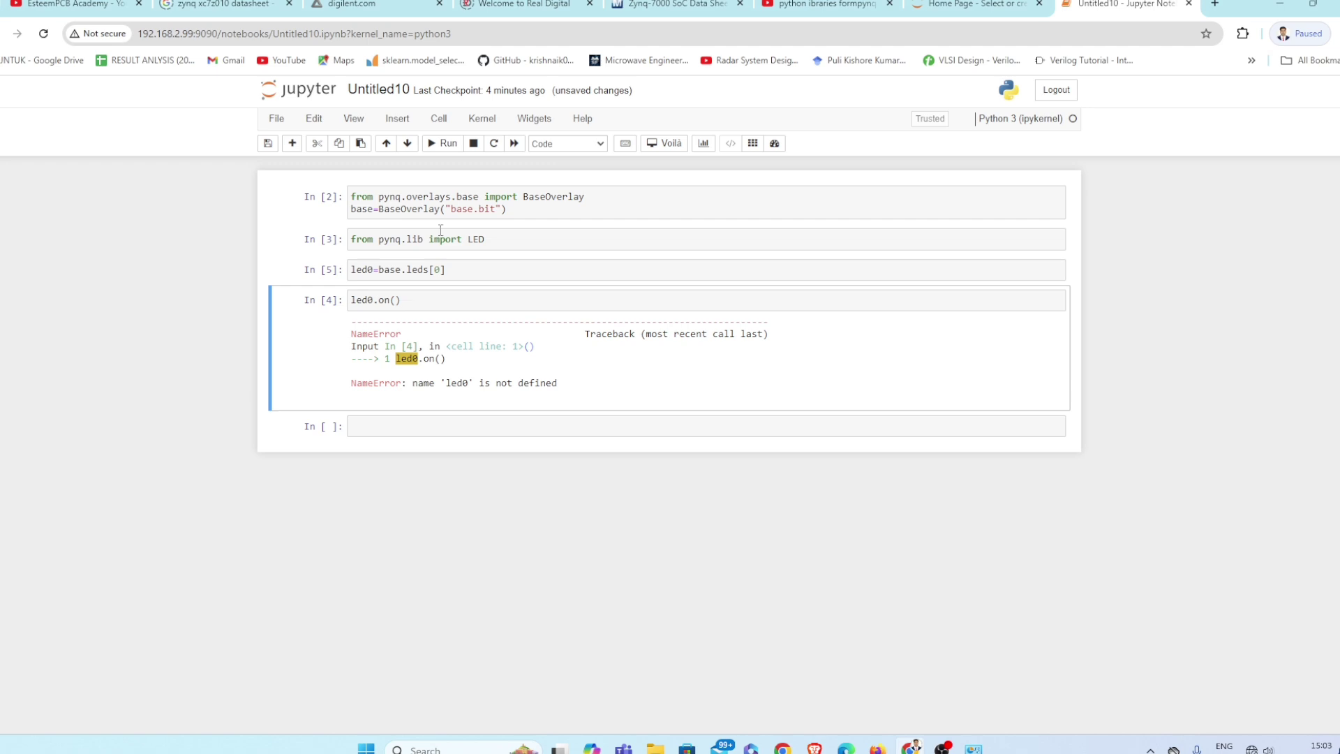
# Step: Run led0.on() to light the LED, then change it to led0.off() and run it
pyautogui.click(441, 144)
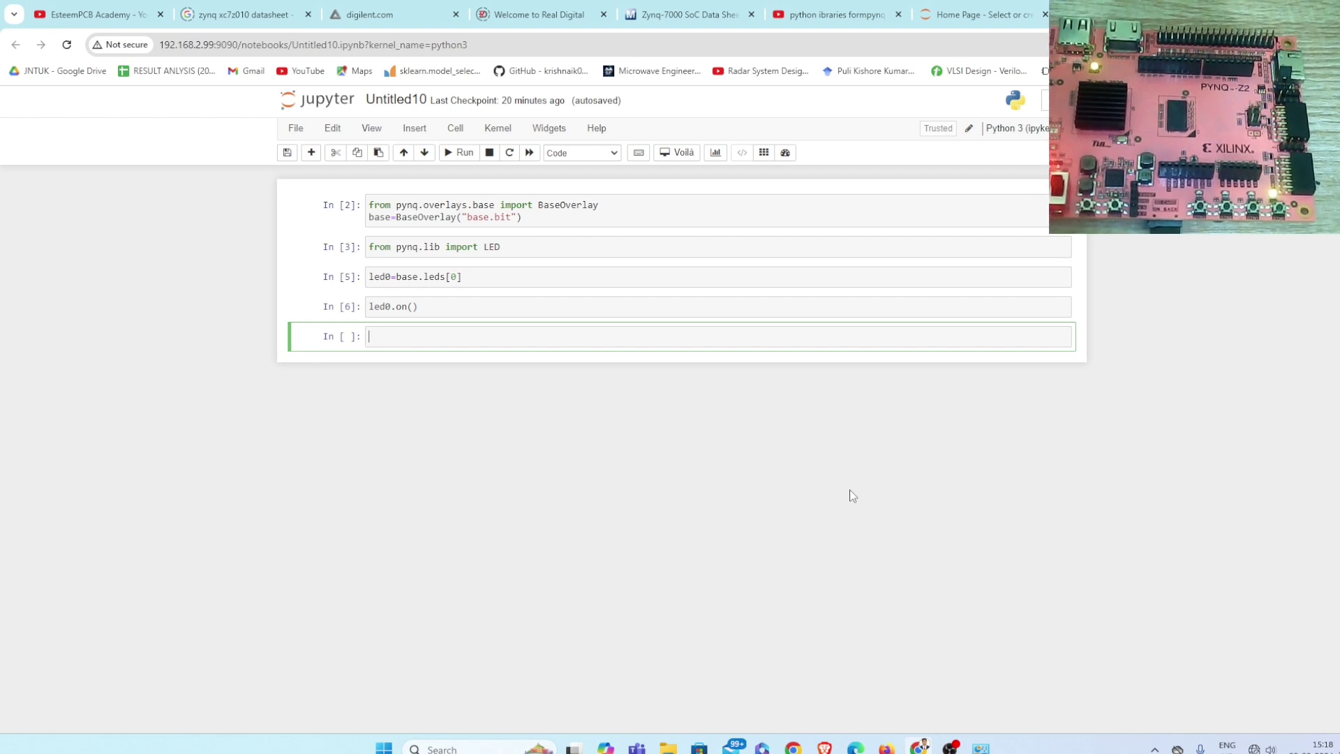
pyautogui.click(407, 307)
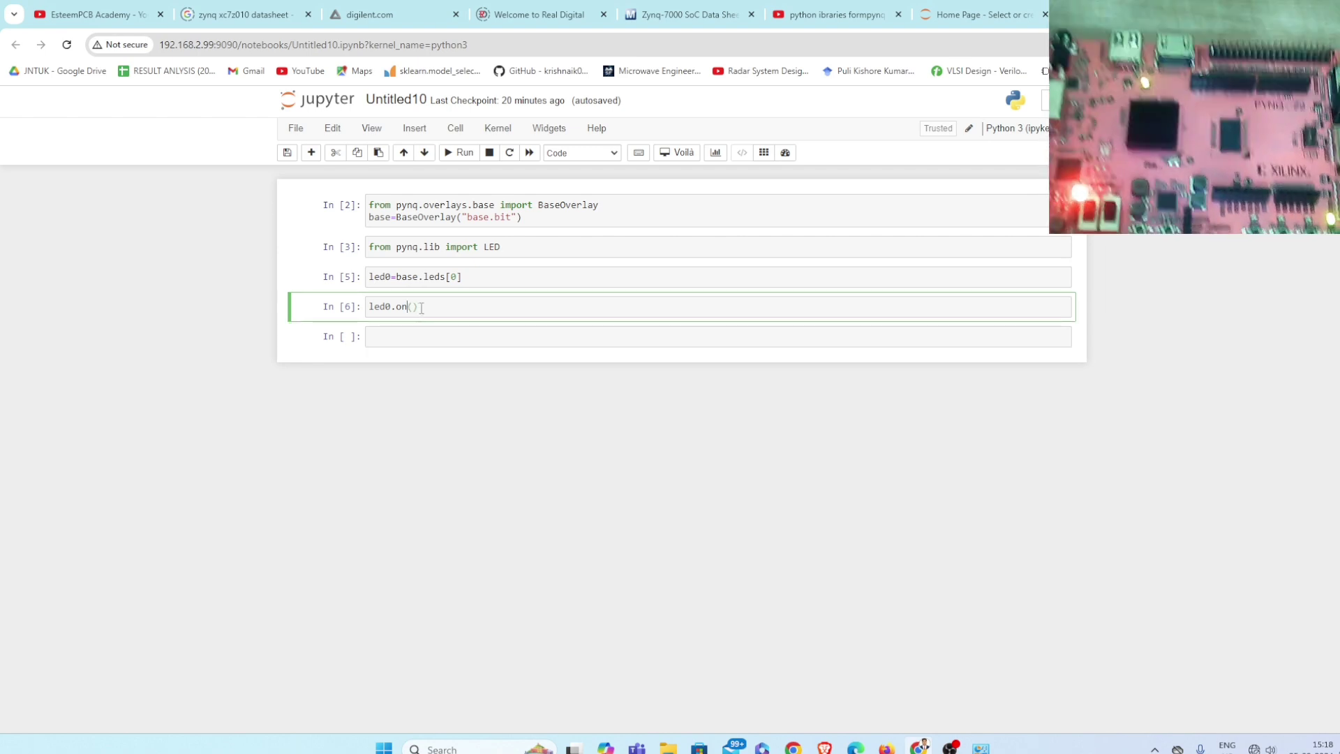
pyautogui.press('BackSpace')
pyautogui.press('BackSpace')
pyautogui.write('f')
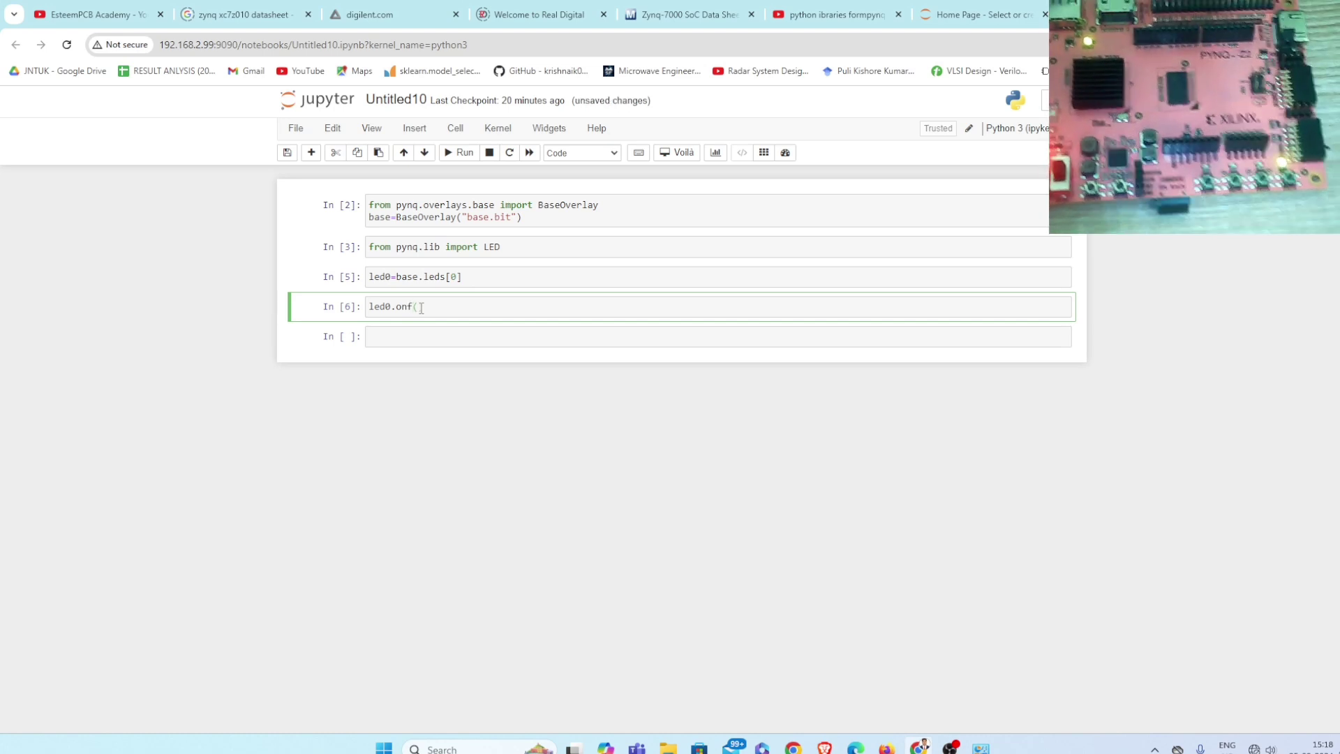
pyautogui.press('BackSpace')
pyautogui.press('BackSpace')
pyautogui.press('BackSpace')
pyautogui.write('ff()')
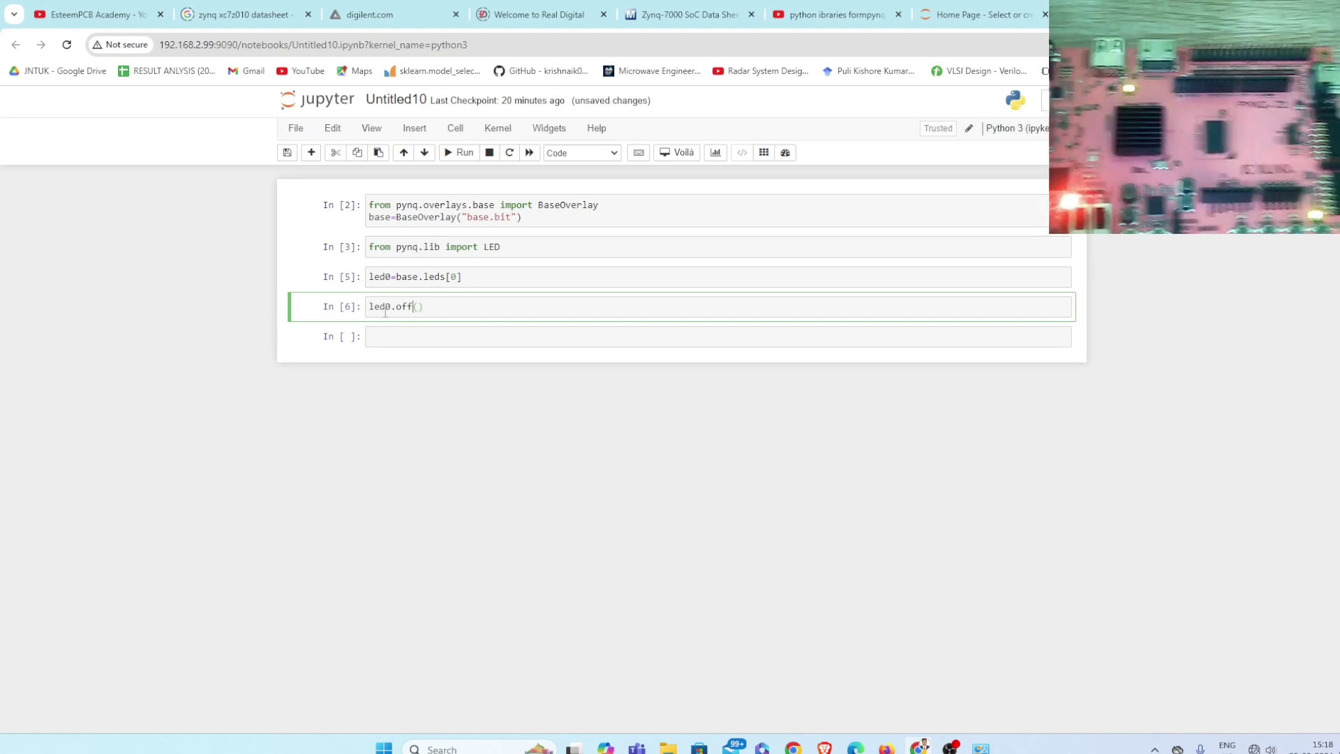
pyautogui.click(457, 154)
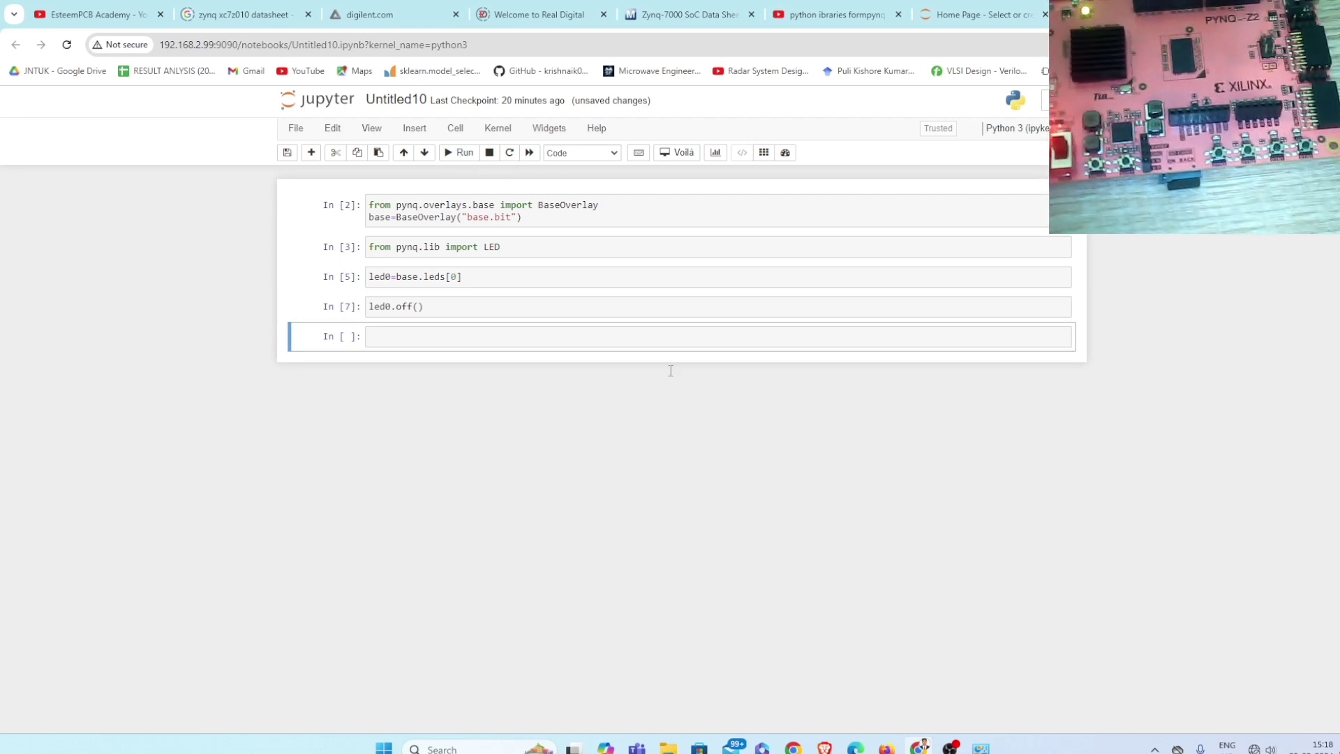
# Step: Rewrite the cells as led1=base.leds[1] and led1.on()
pyautogui.click(392, 277)
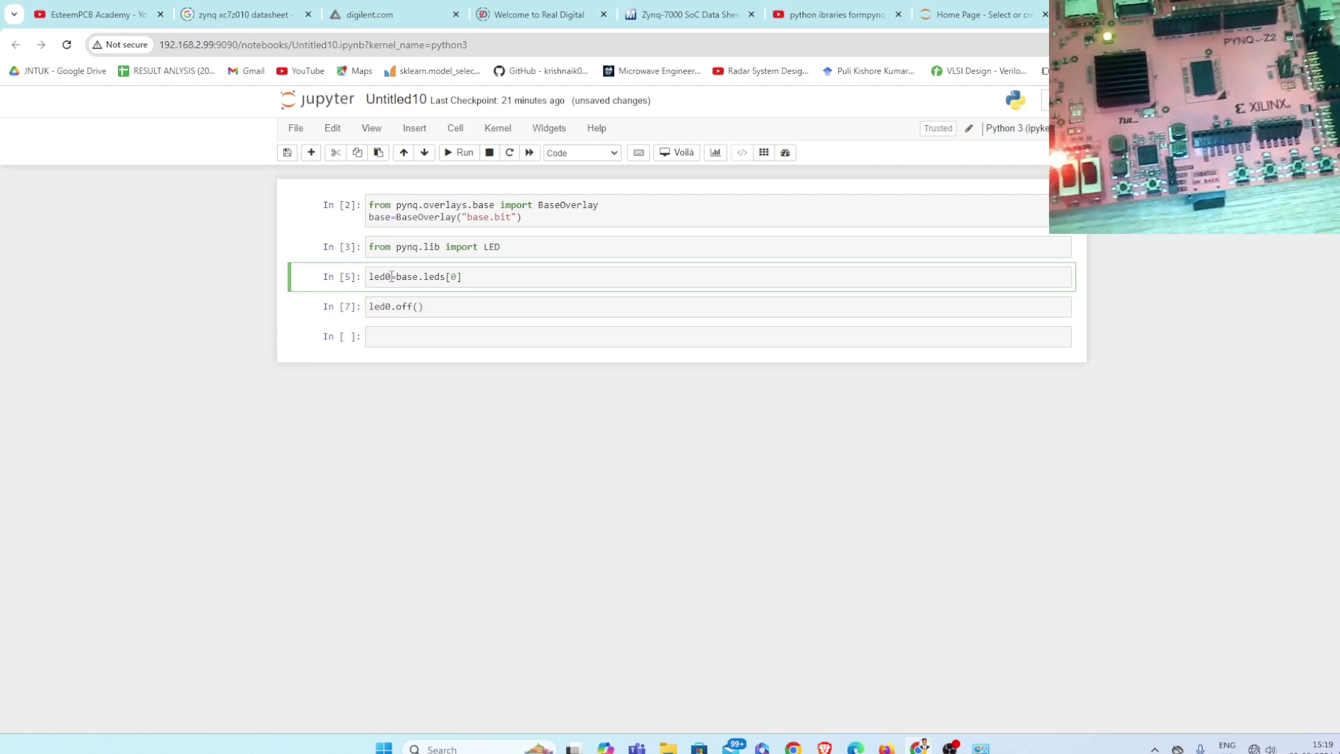
pyautogui.press('BackSpace')
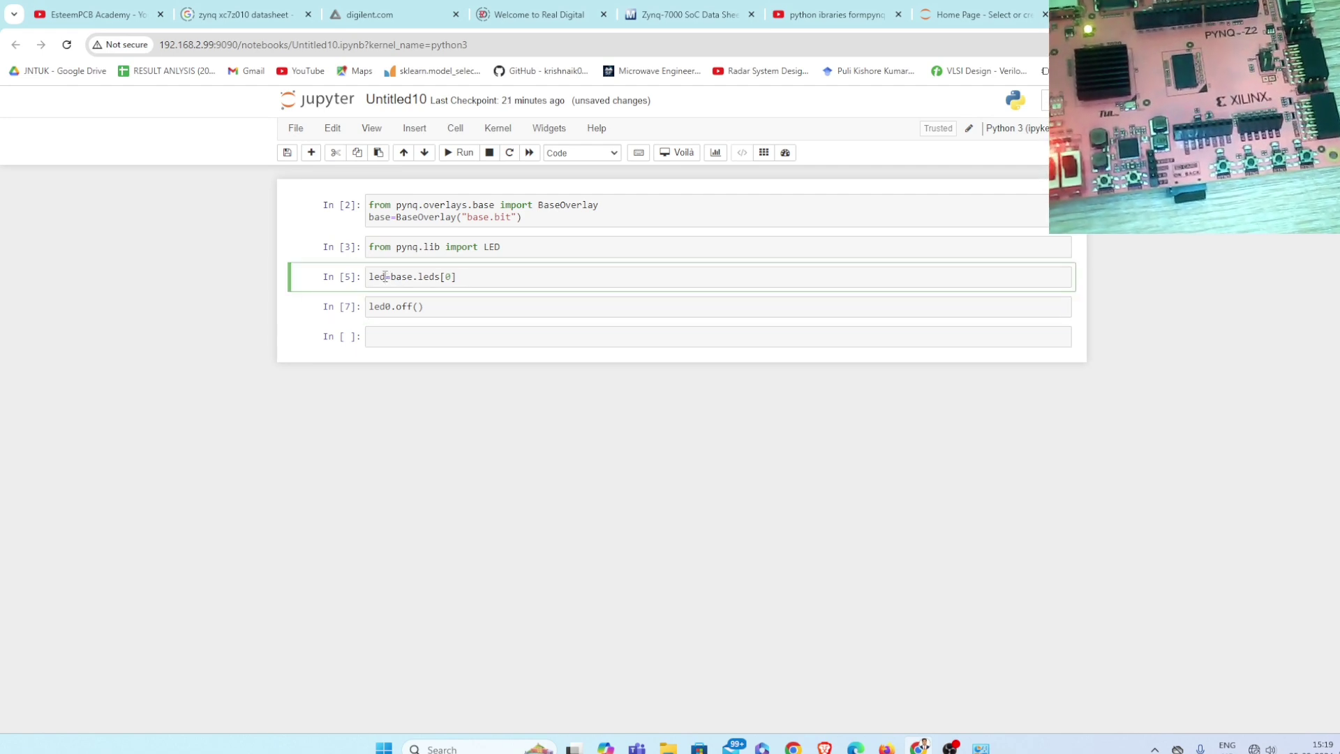
pyautogui.write('1')
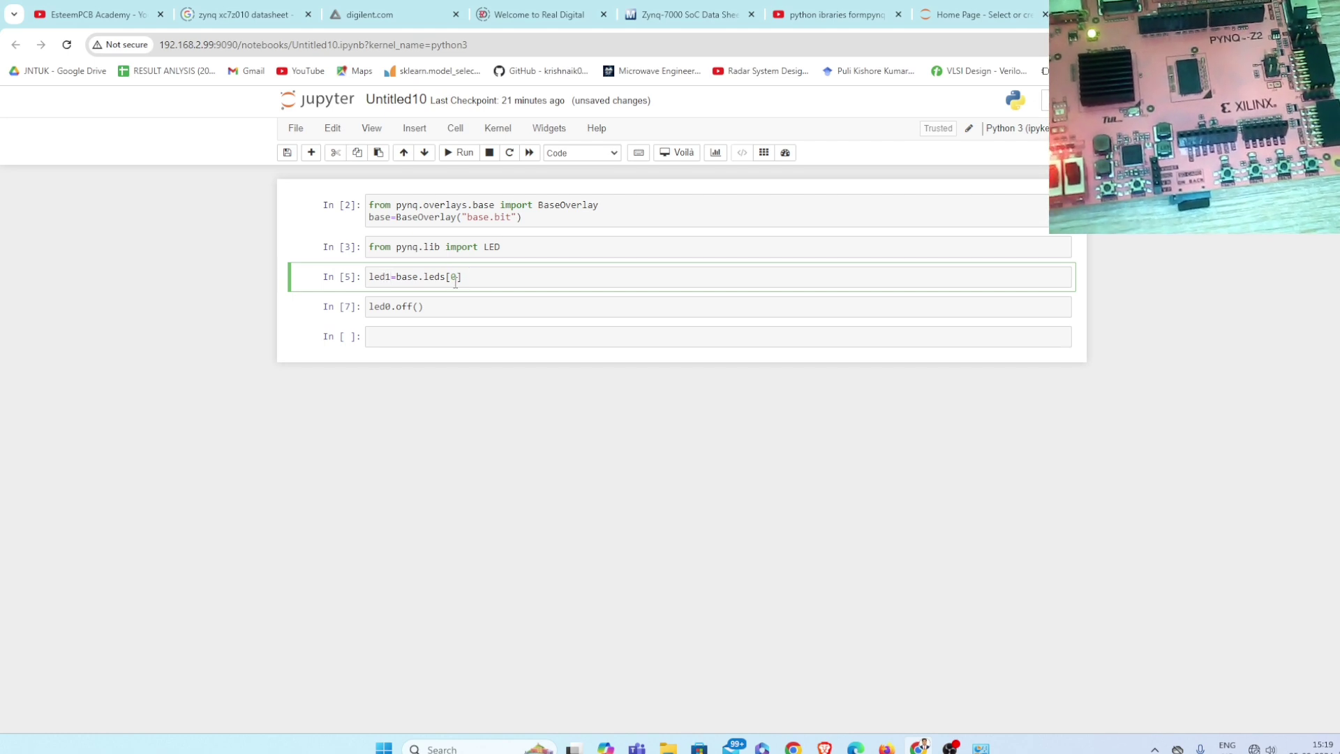
pyautogui.click(457, 277)
pyautogui.press('BackSpace')
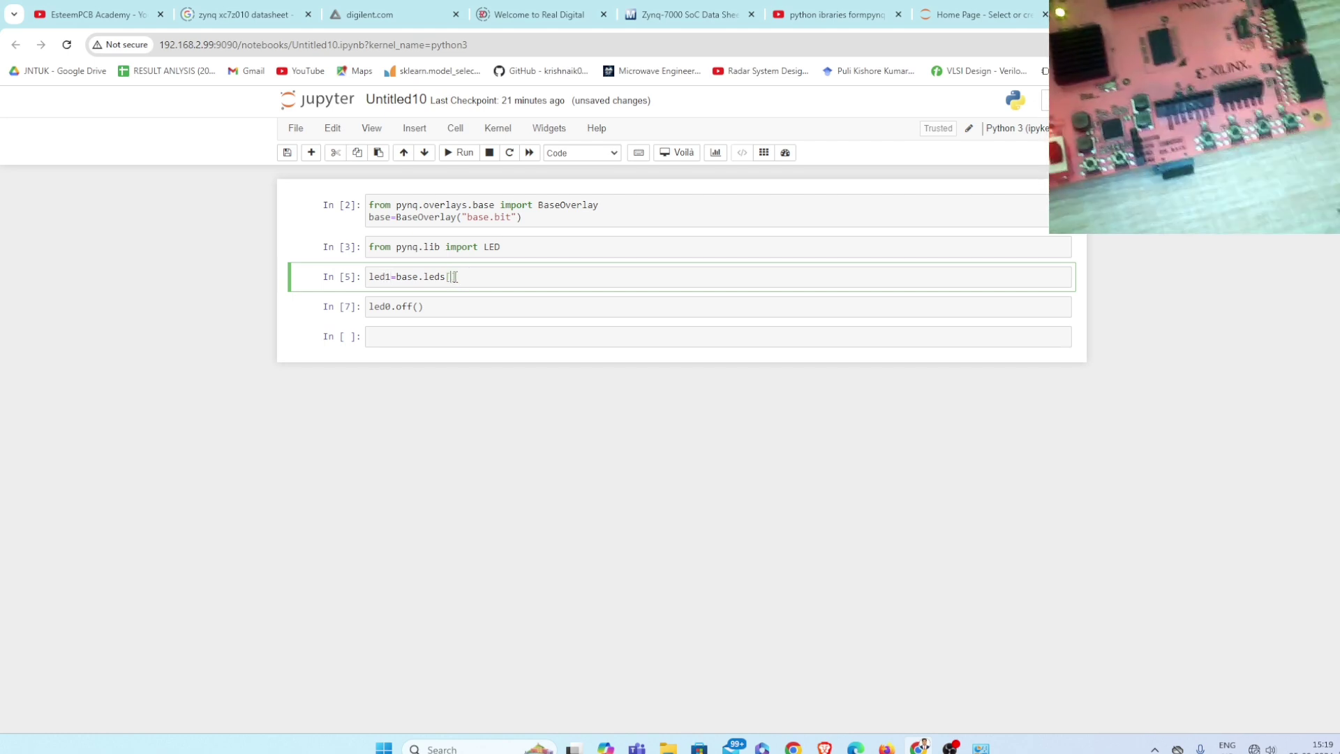
pyautogui.write('1')
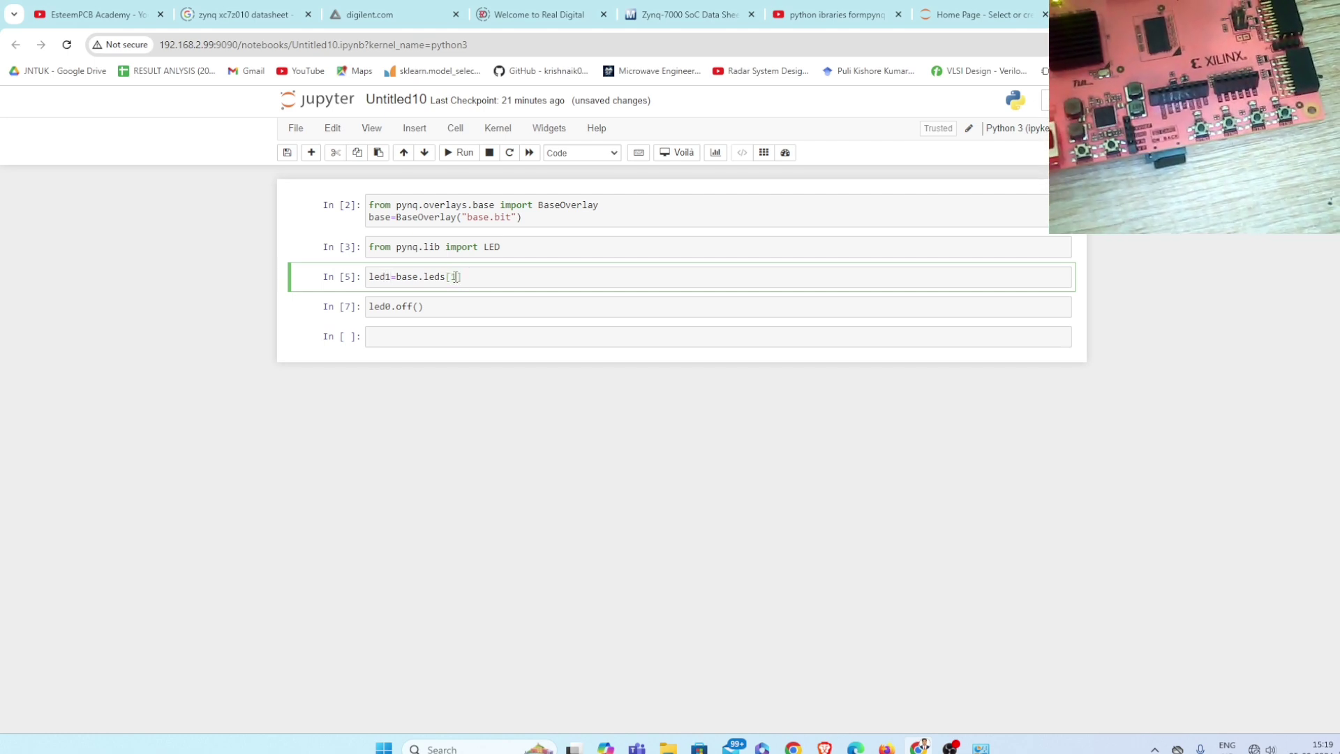
pyautogui.click(395, 304)
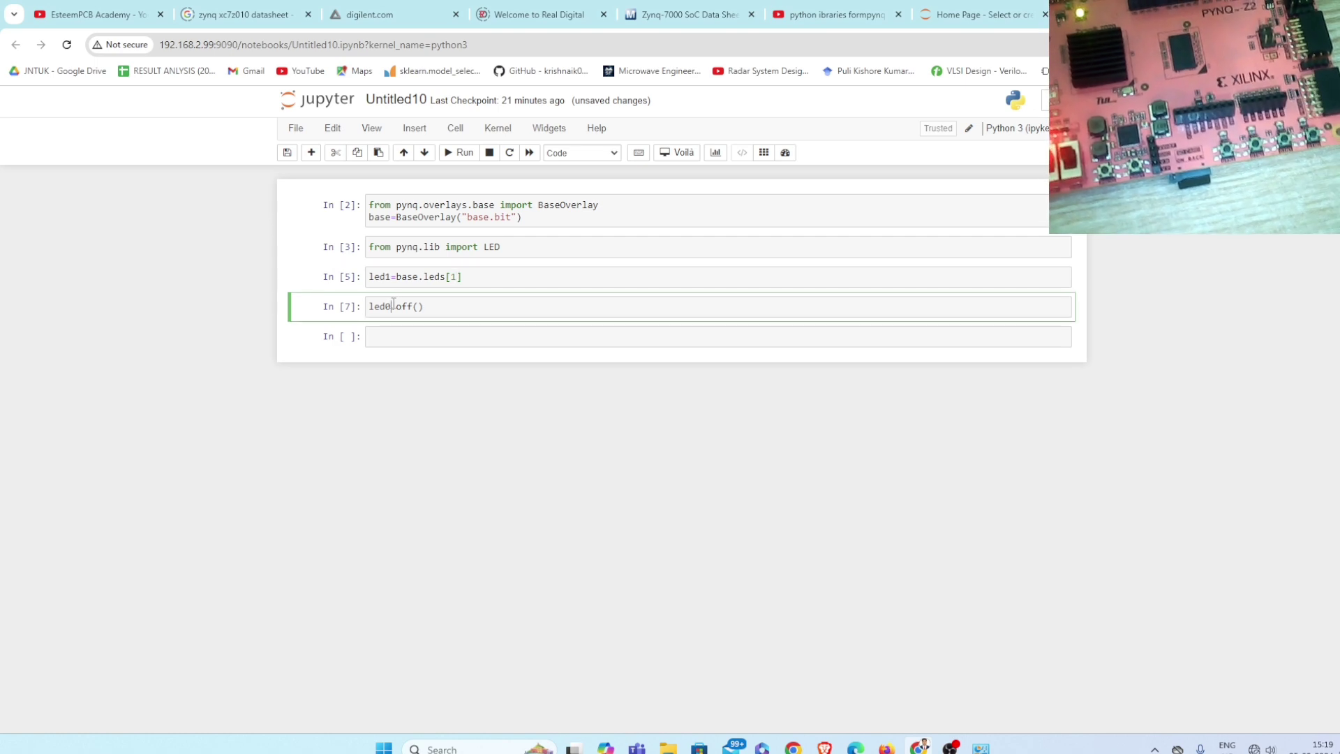
pyautogui.press('BackSpace')
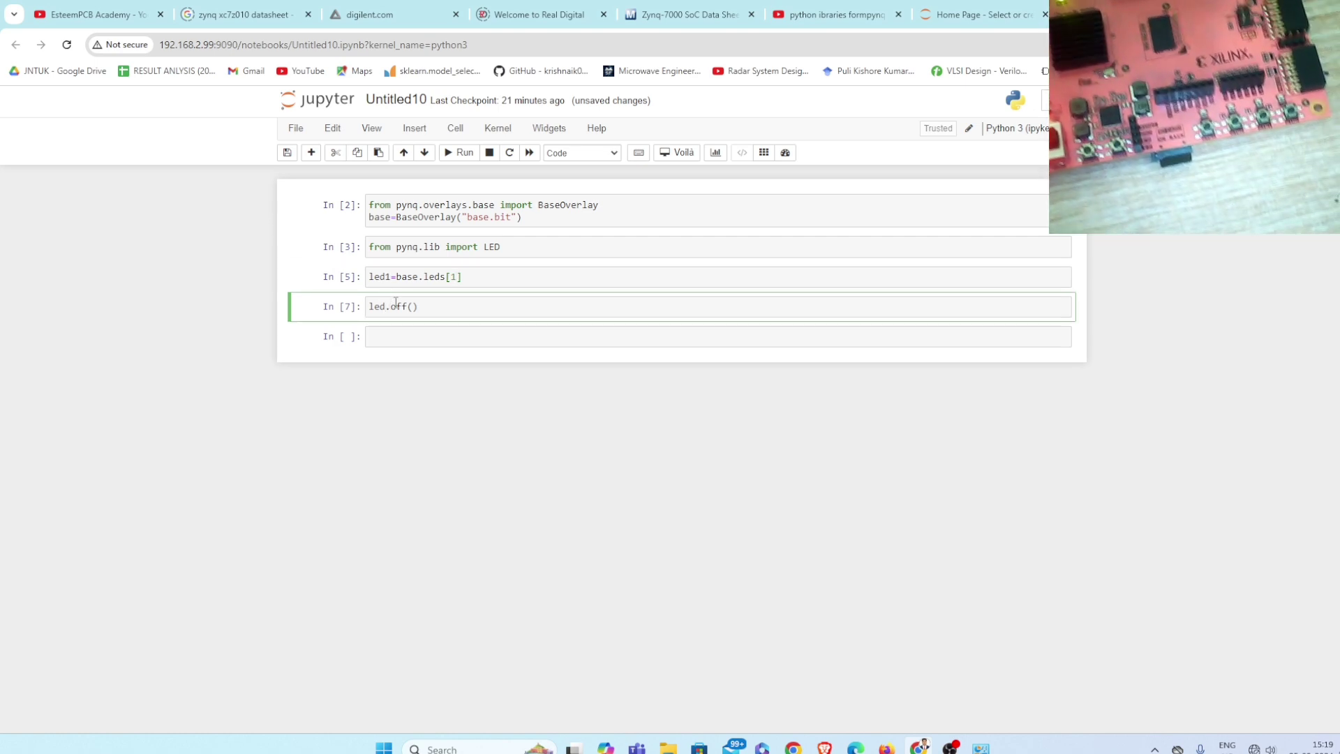
pyautogui.write('1')
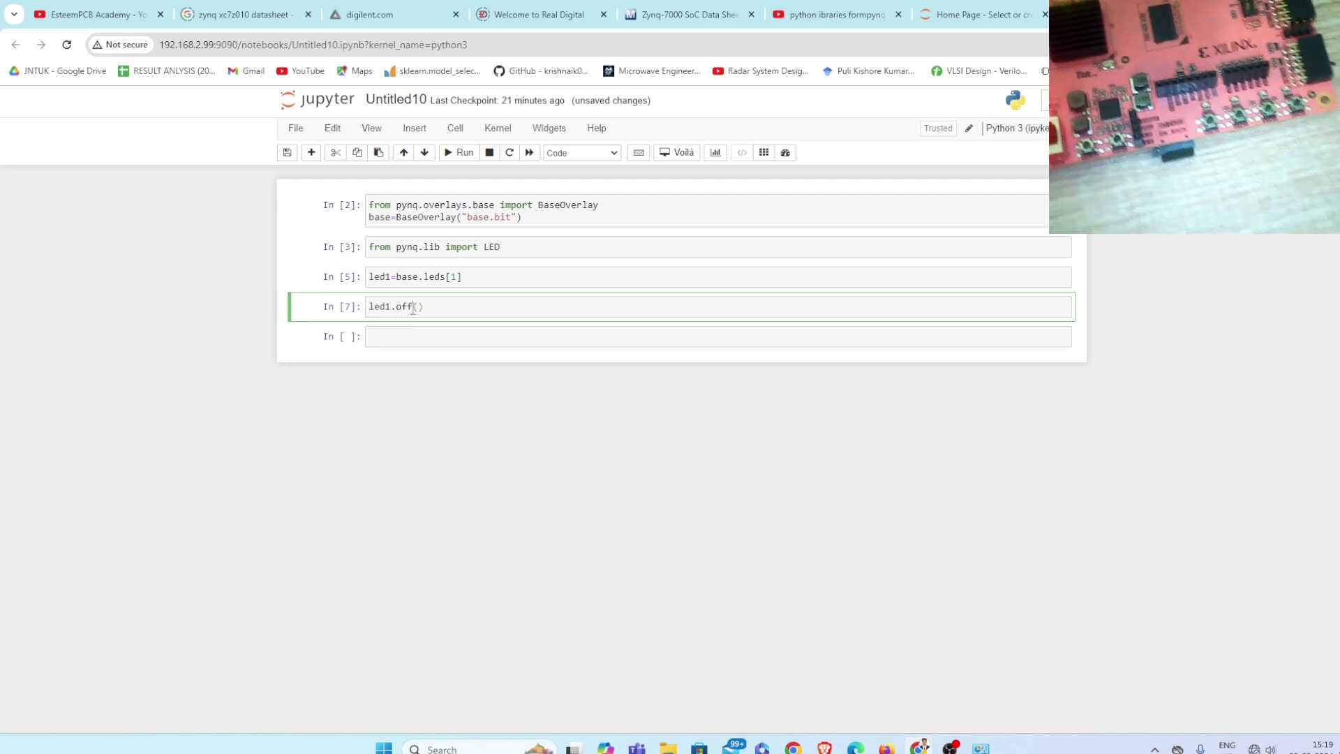
pyautogui.press('BackSpace')
pyautogui.press('BackSpace')
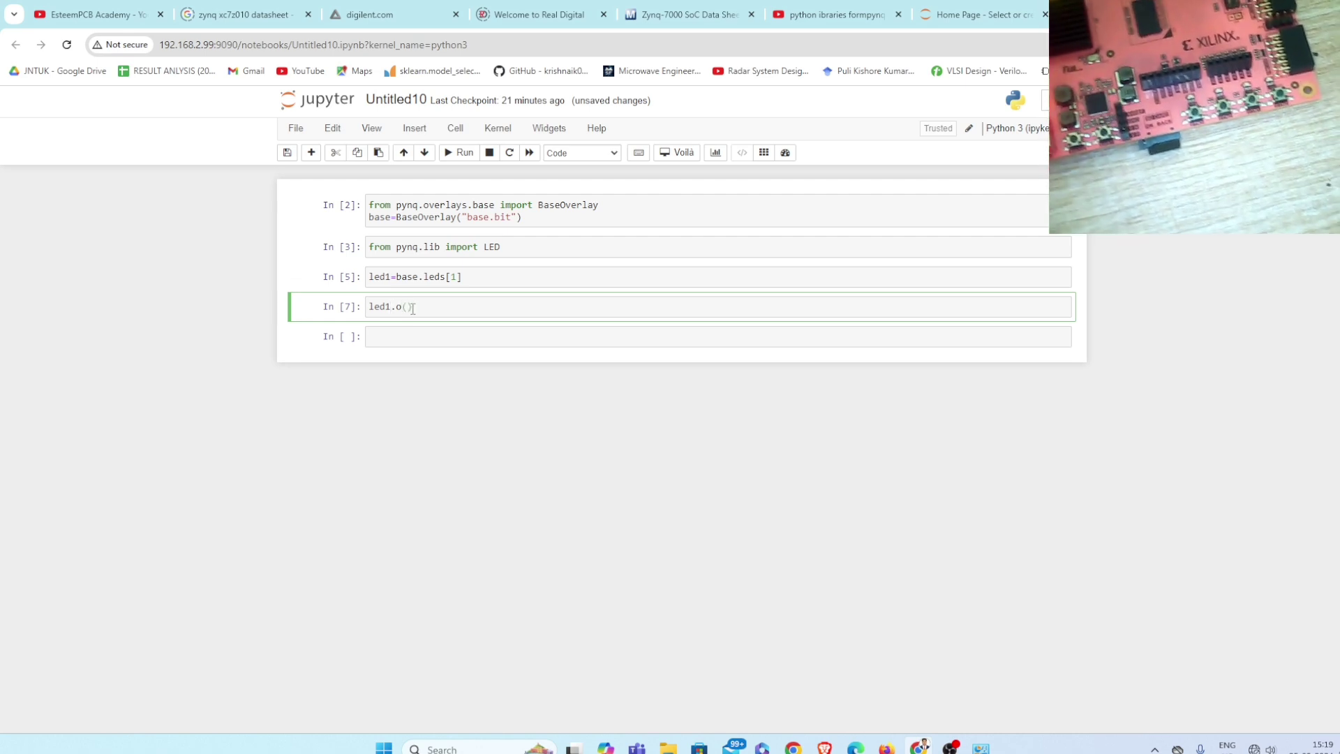
pyautogui.write('n')
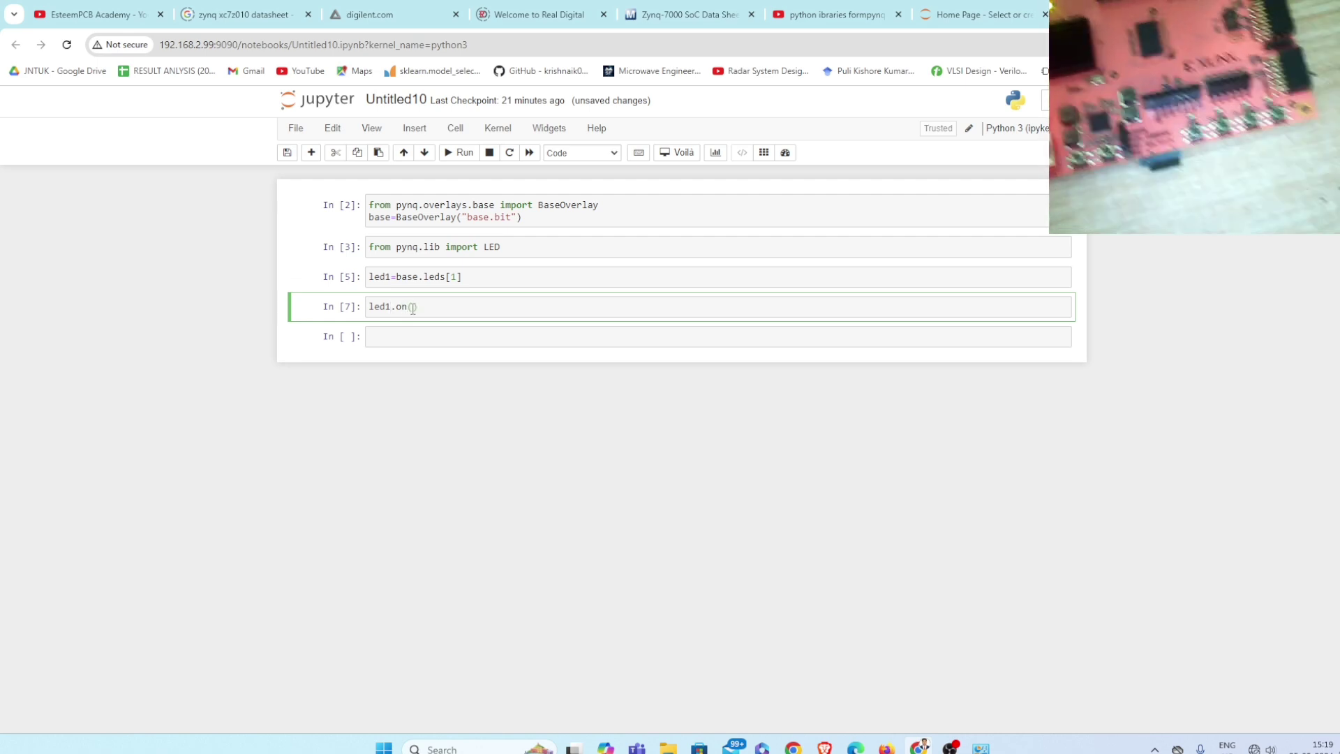
# Step: Run the led1 definition and led1.on() cells to light the second LED
pyautogui.click(452, 276)
pyautogui.click(452, 157)
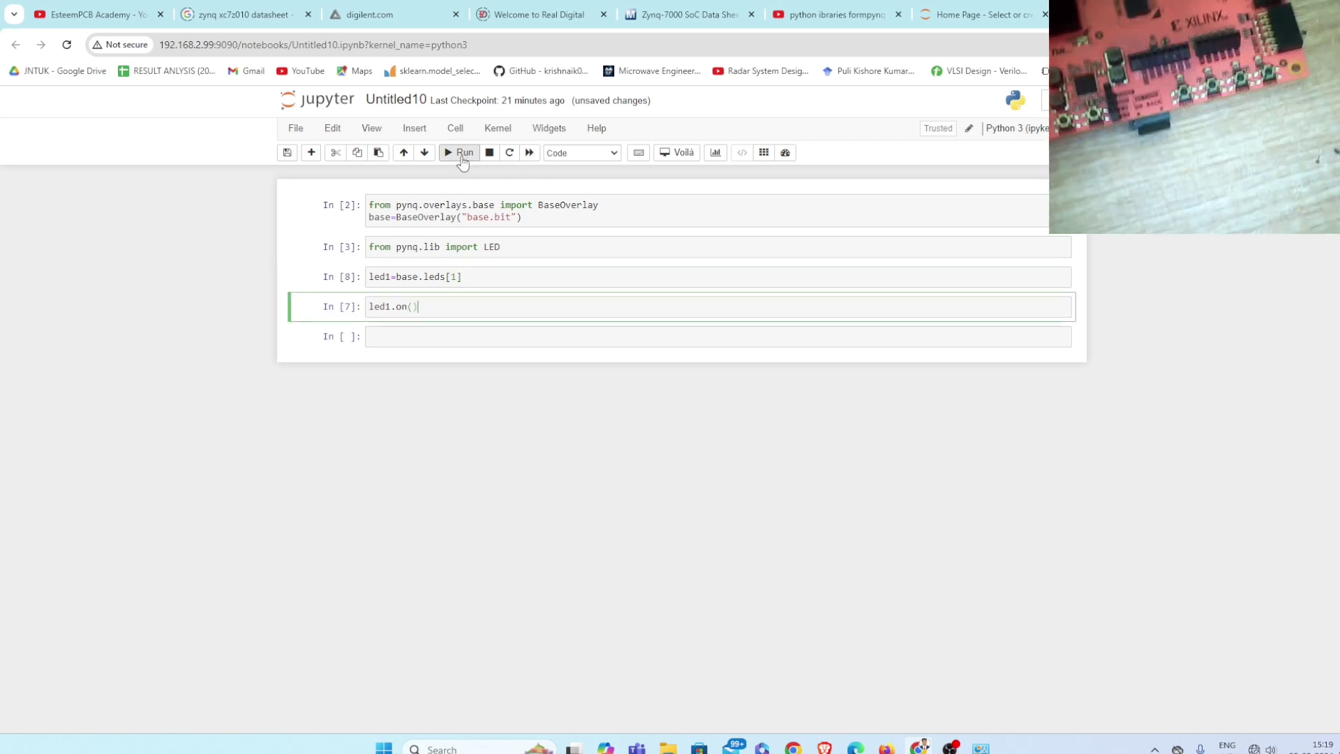
pyautogui.click(462, 158)
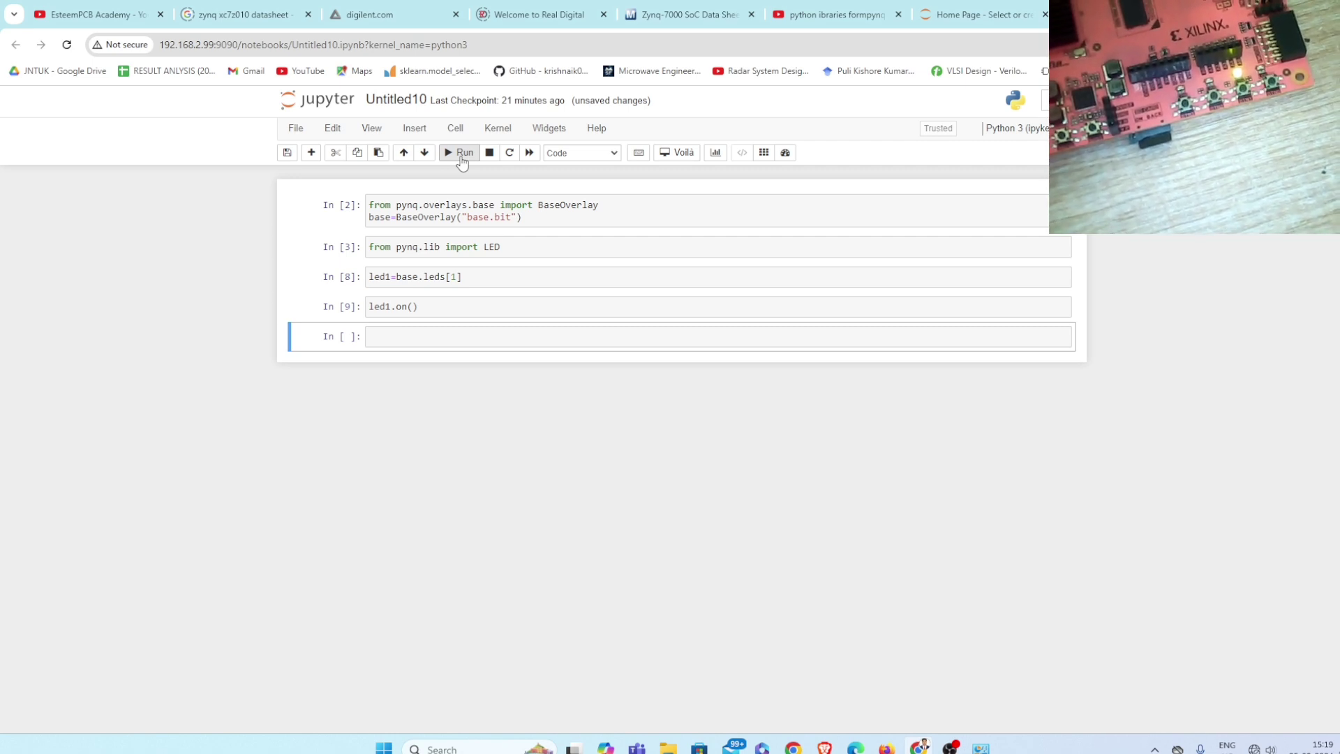
pyautogui.click(427, 342)
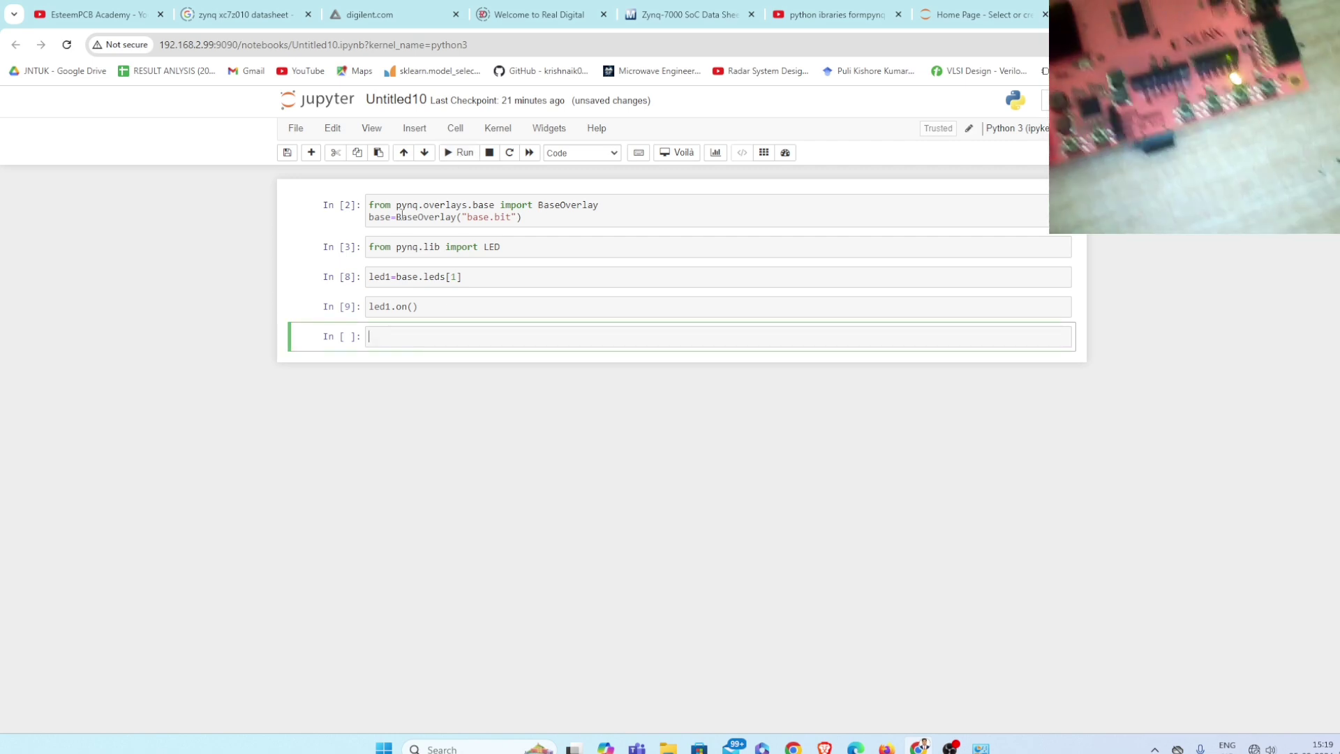
pyautogui.write('l')
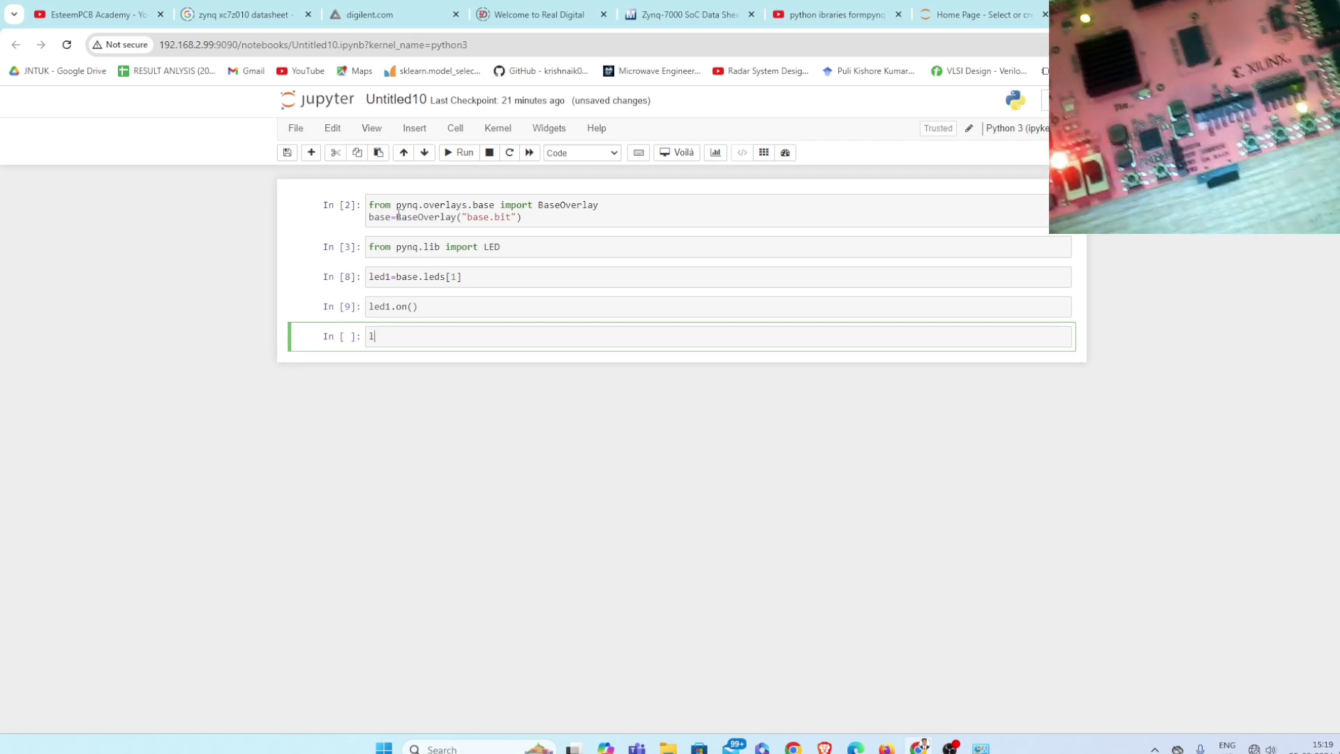
pyautogui.write('ed1.')
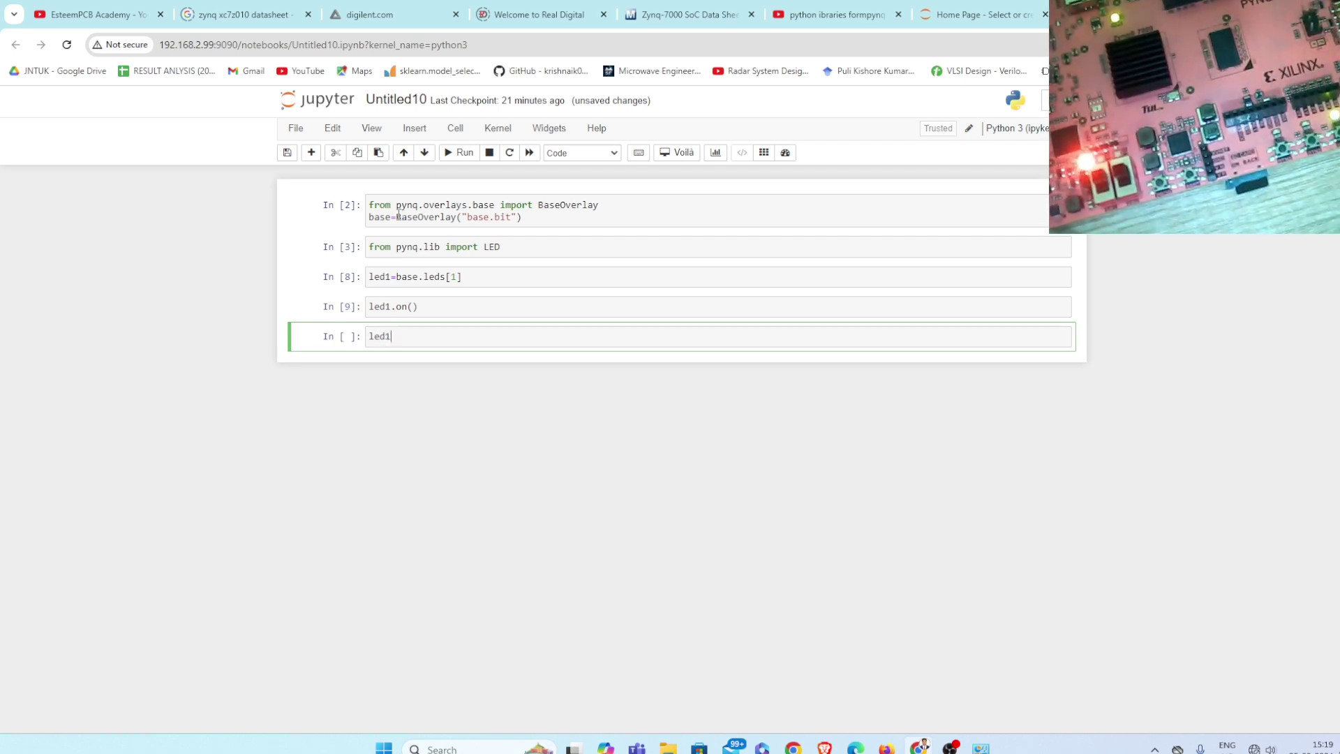
pyautogui.write('o')
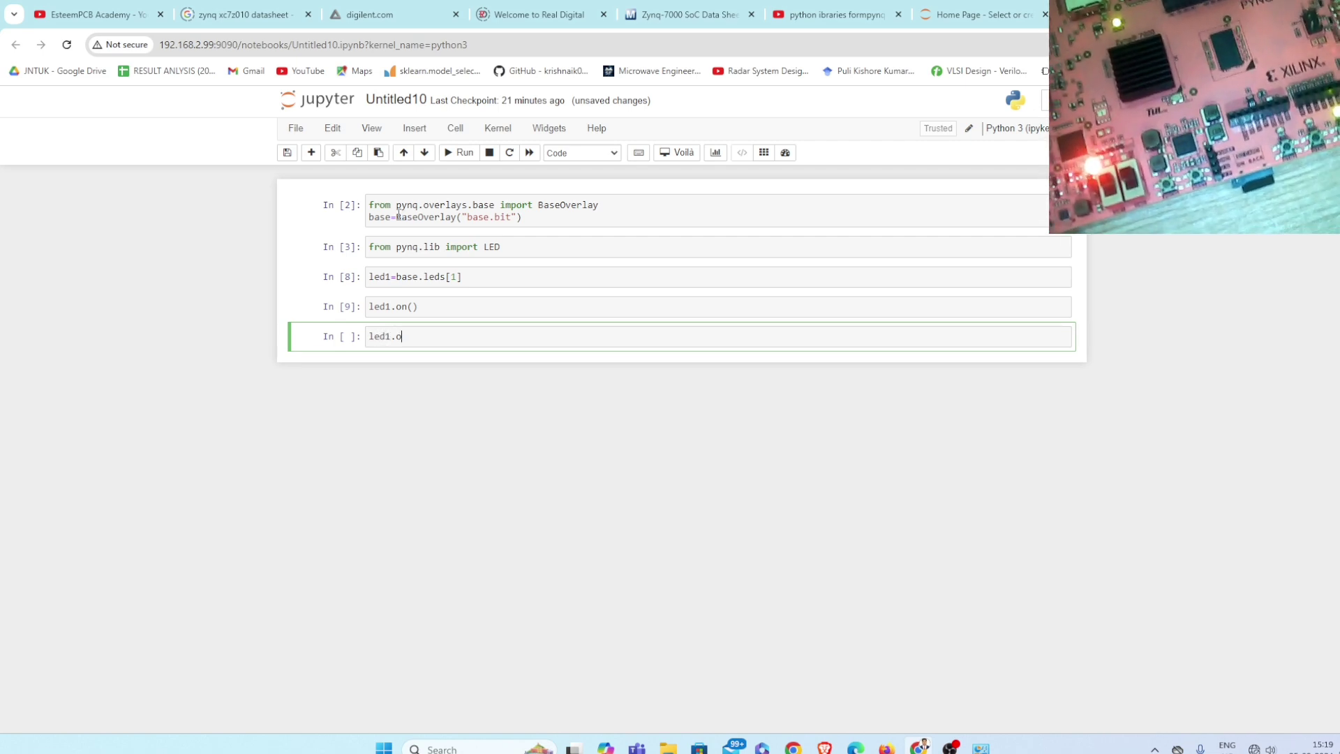
pyautogui.write('ff')
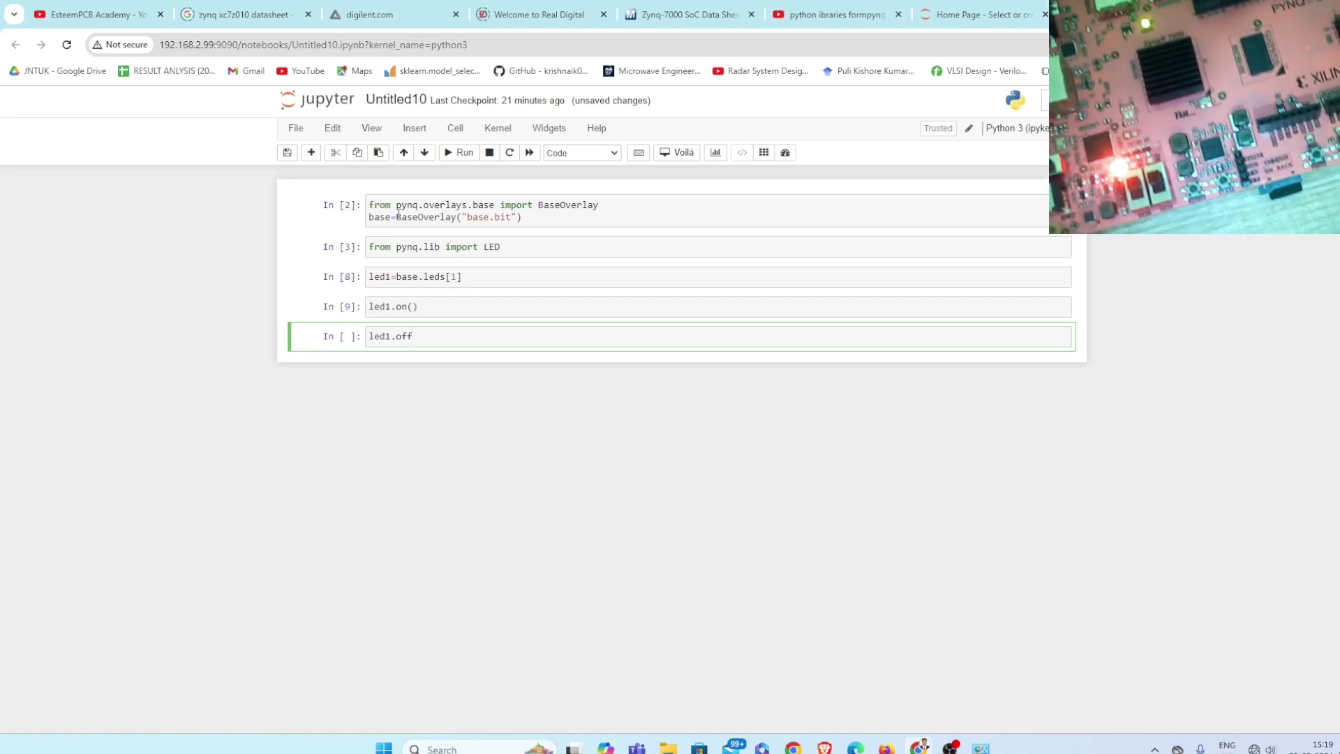
pyautogui.write('(')
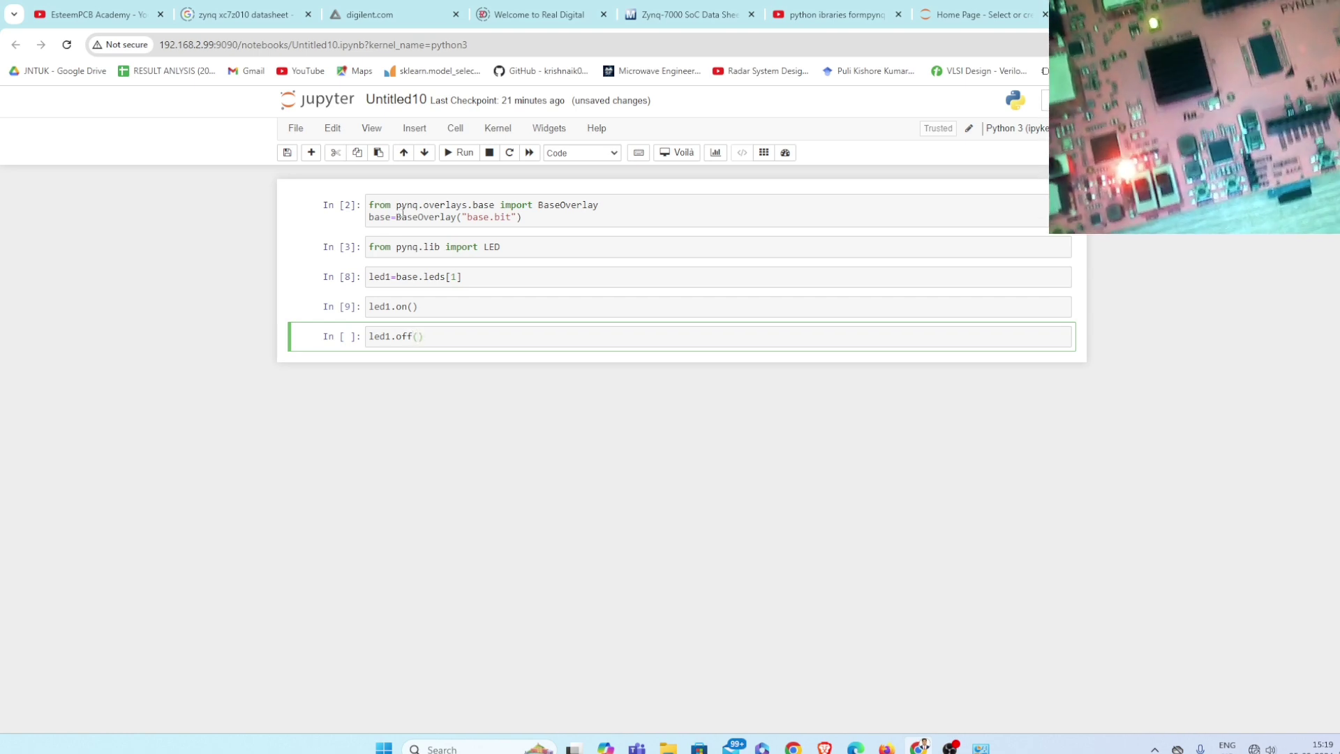
# Step: Run the new led1.off() cell to turn the second LED off
pyautogui.click(465, 153)
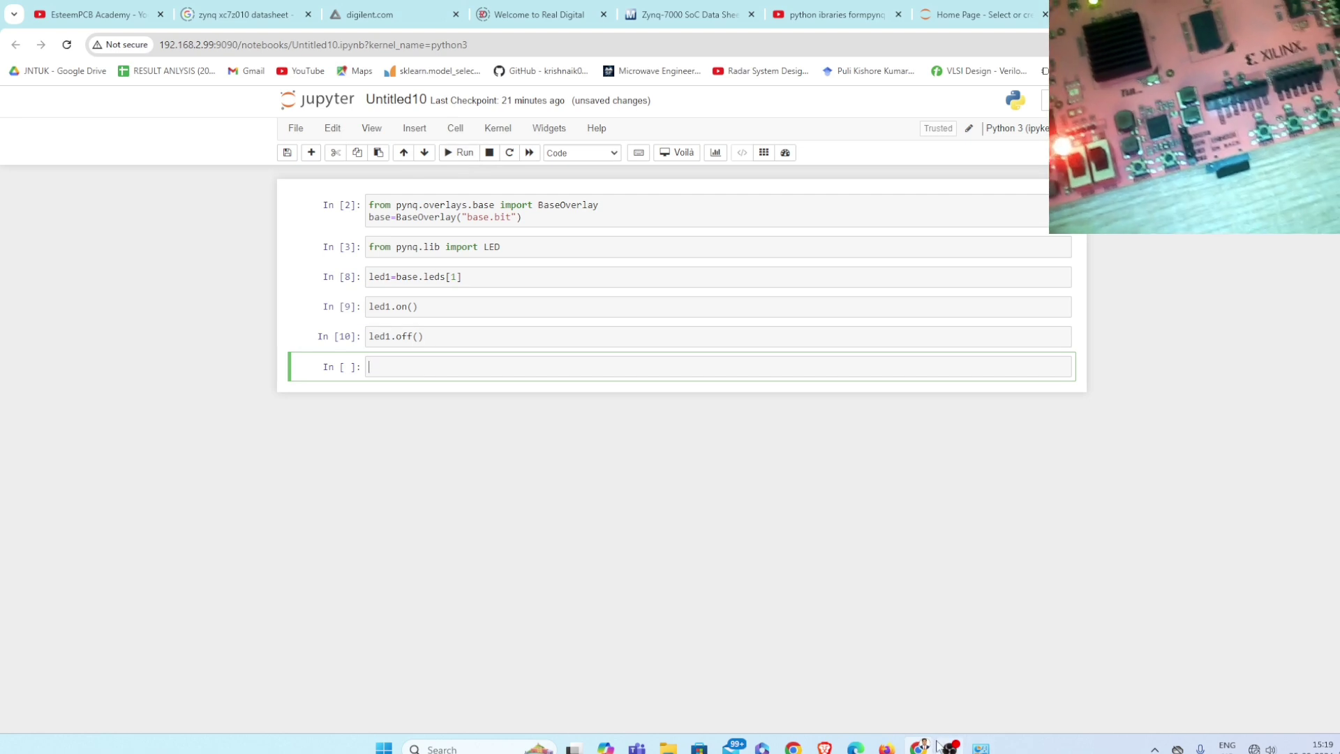